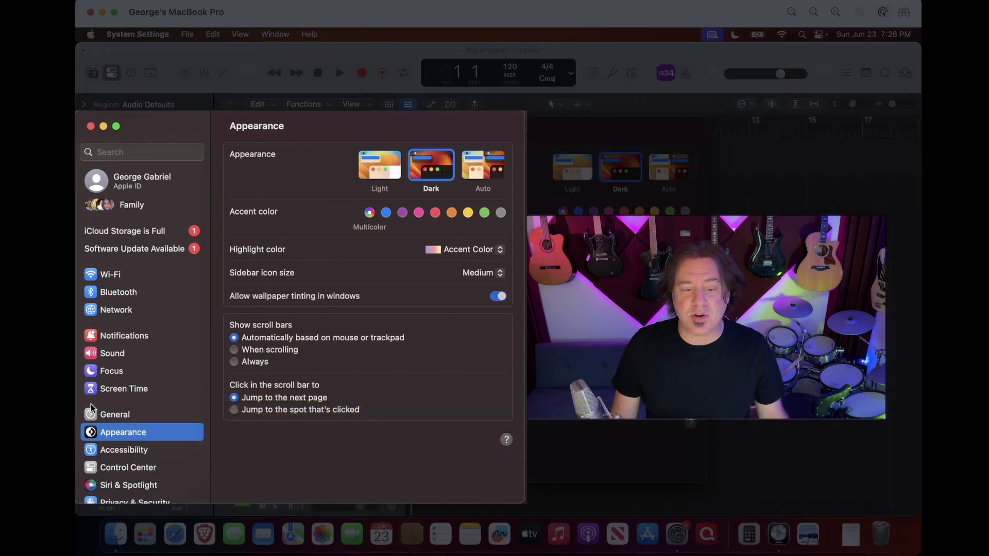
- Set the built-in display's resolution scaling to More Space in the Displays settings
scroll(135, 437, "down", 5)
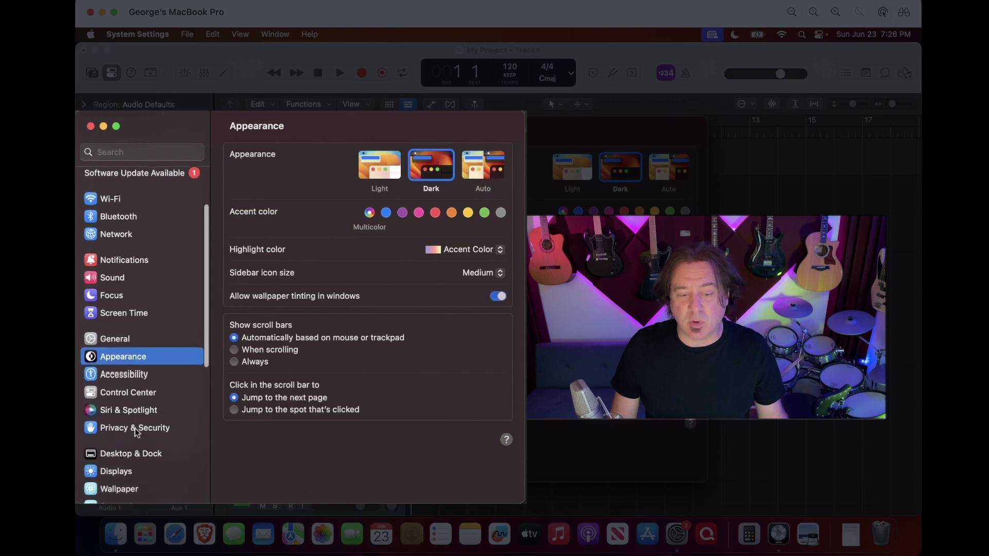
left_click(137, 446)
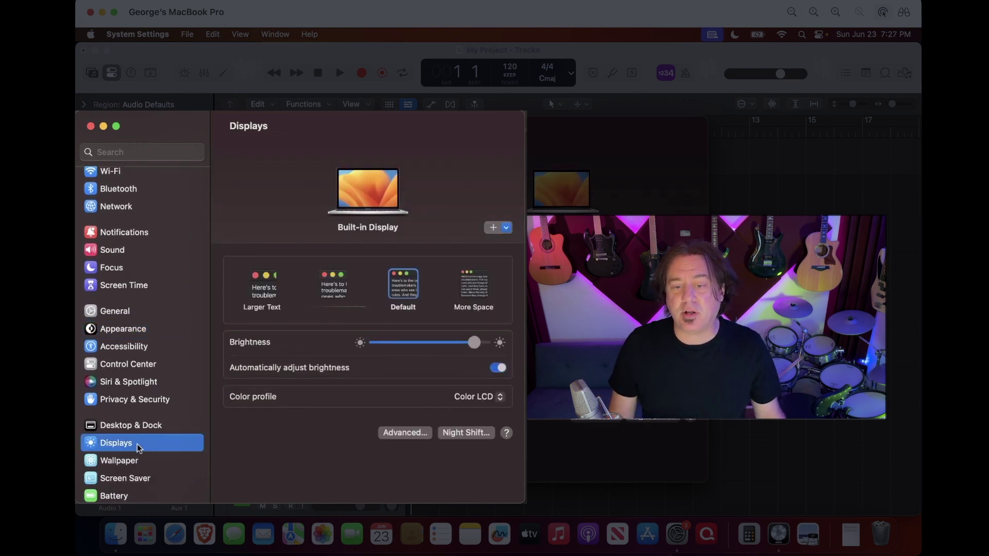
mouse_move(405, 296)
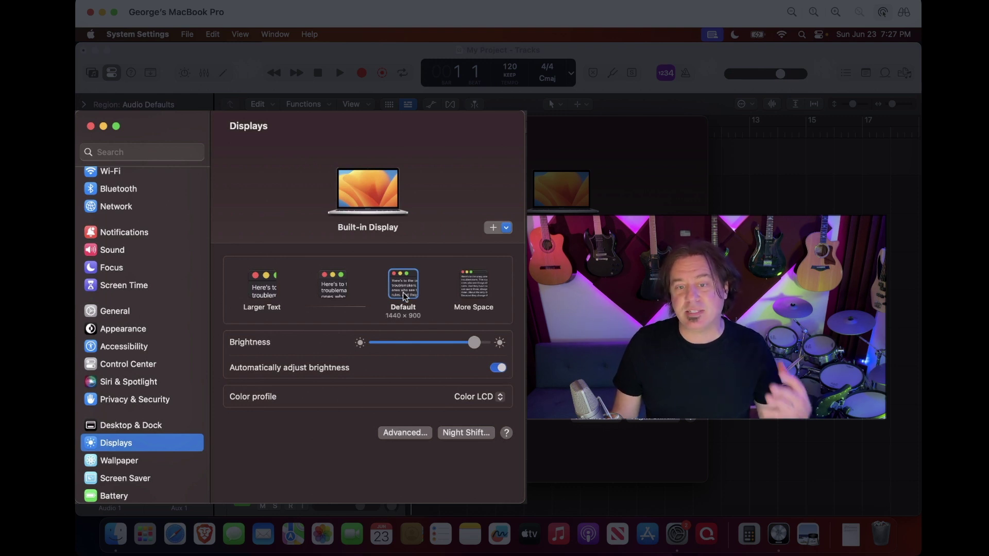
left_click(473, 295)
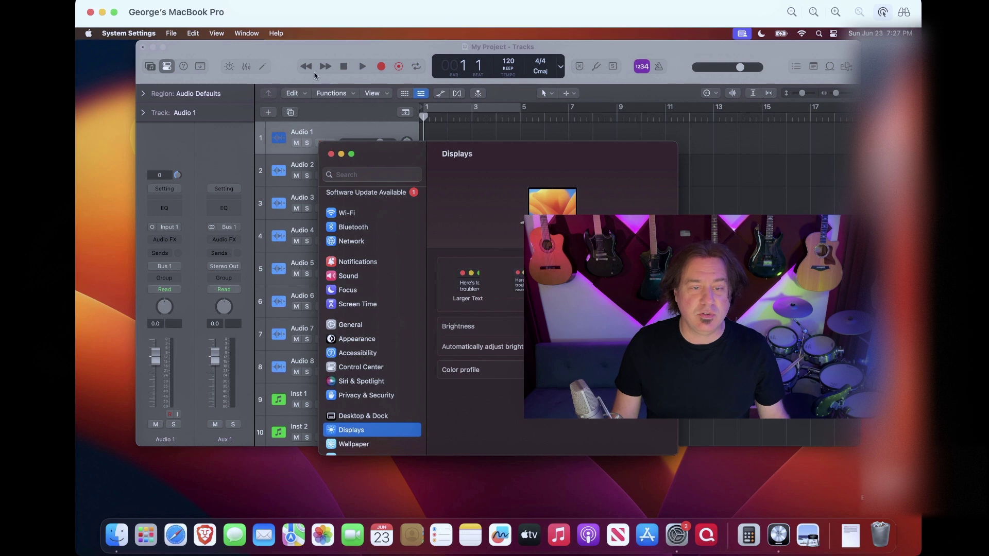
- Switch to Logic Pro, move the Tracks window to the screen's upper-left corner and enlarge it to fill the space above the Dock
left_click(273, 54)
left_click_drag(273, 53, 214, 46)
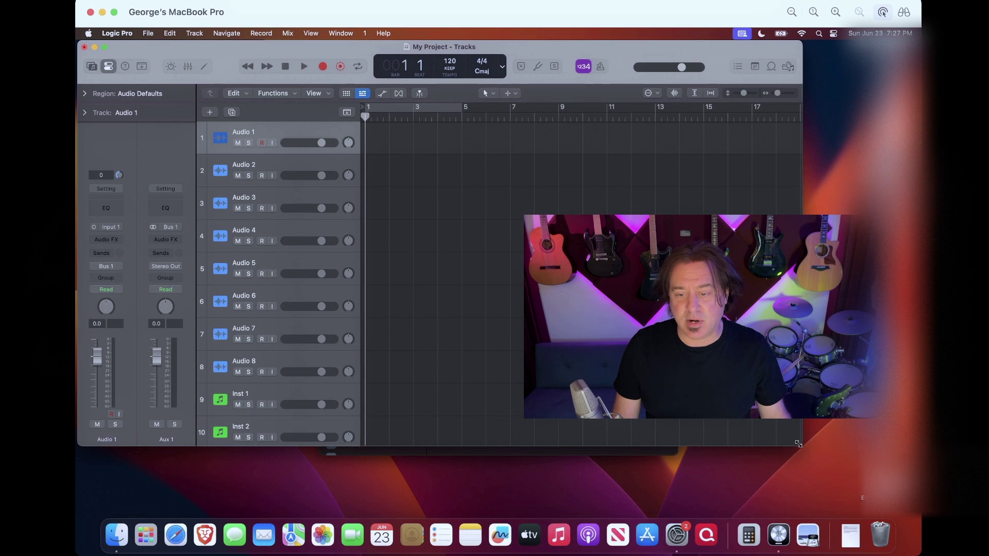
left_click_drag(801, 445, 920, 514)
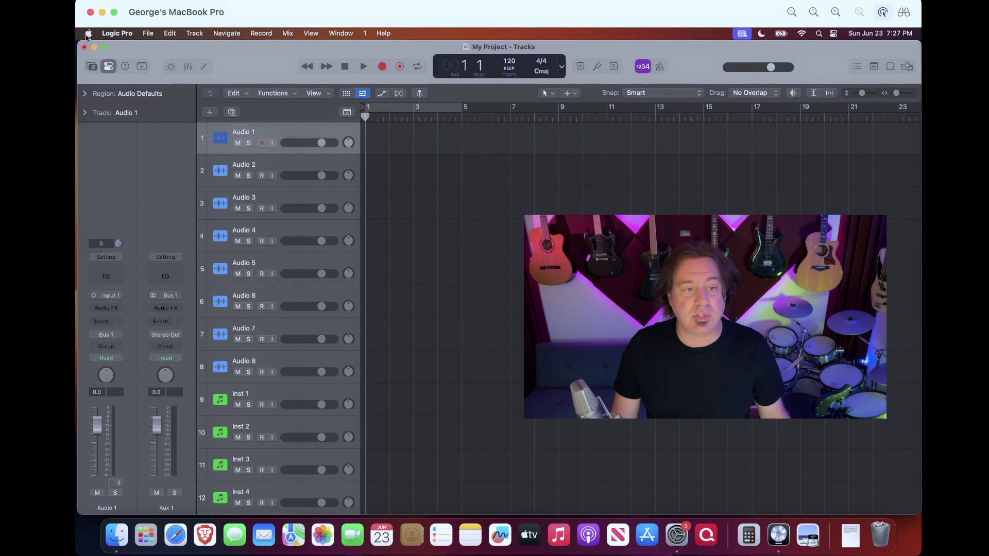
- In System Settings, turn on automatic hiding and showing of the Dock, and close the settings window
left_click(88, 34)
key("Escape")
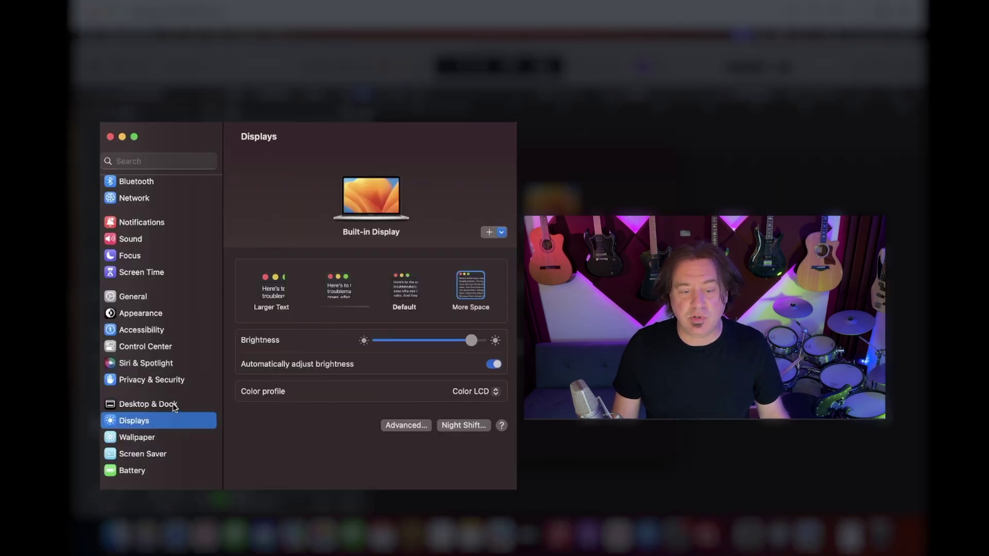
left_click(172, 403)
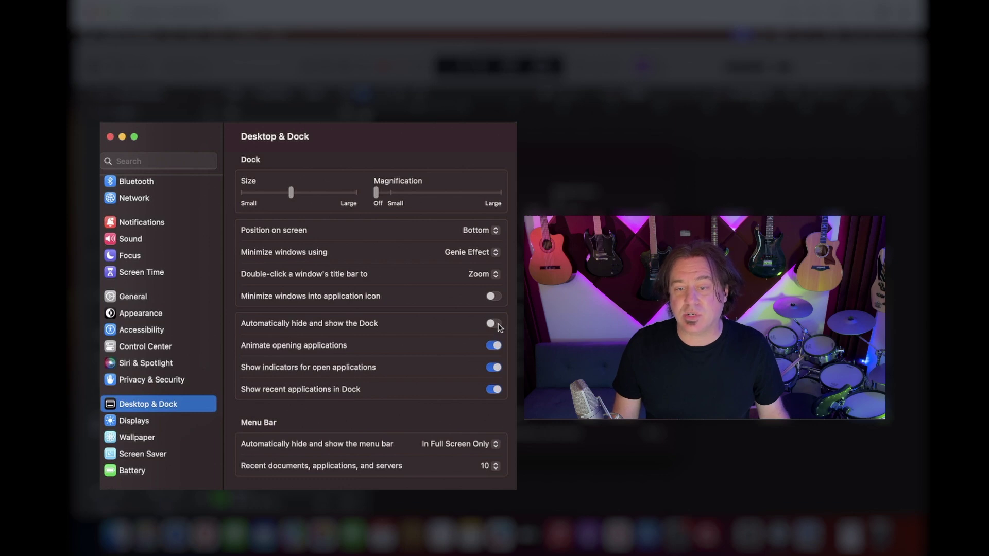
left_click(498, 324)
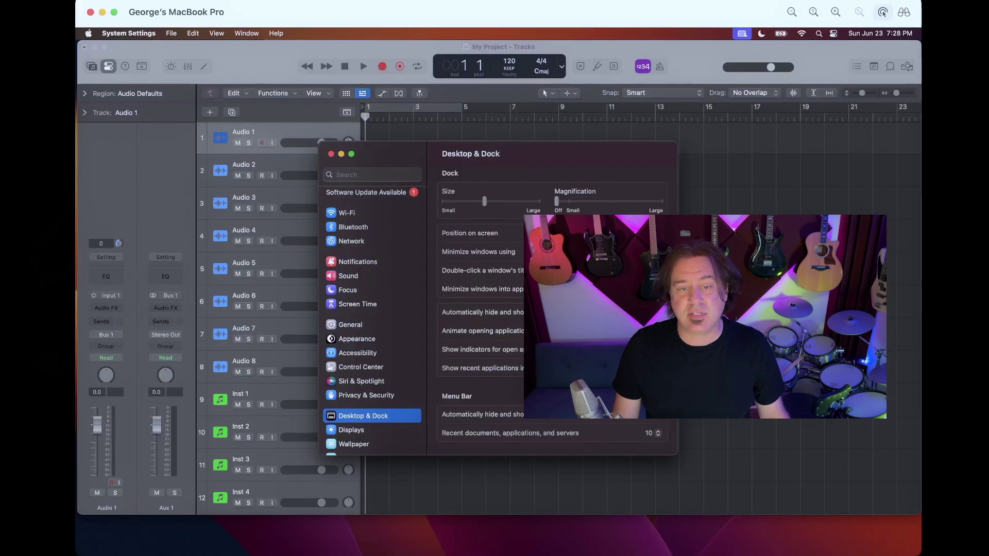
left_click(331, 155)
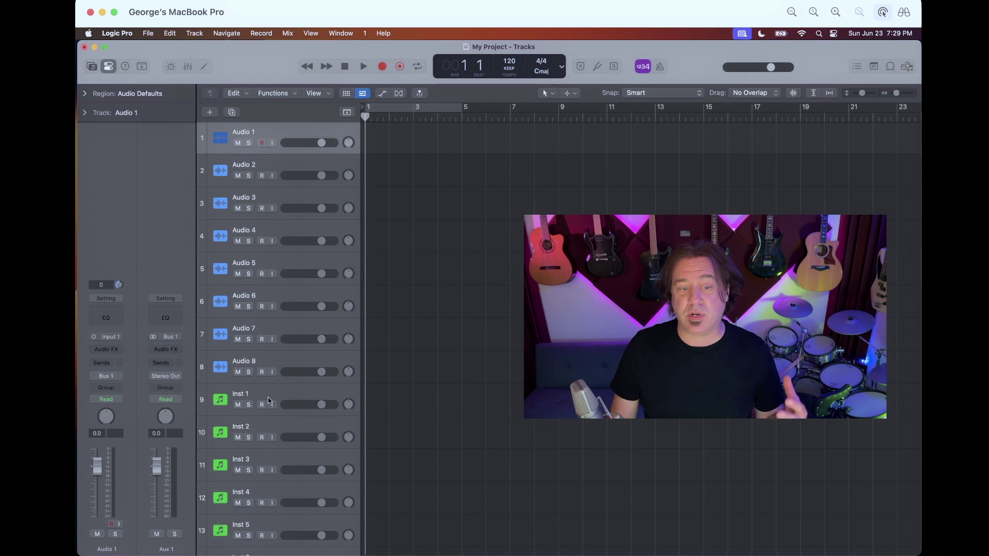
- Hide the Volume, Pan/Send and Track Icons components from the track headers in Logic Pro
right_click(298, 132)
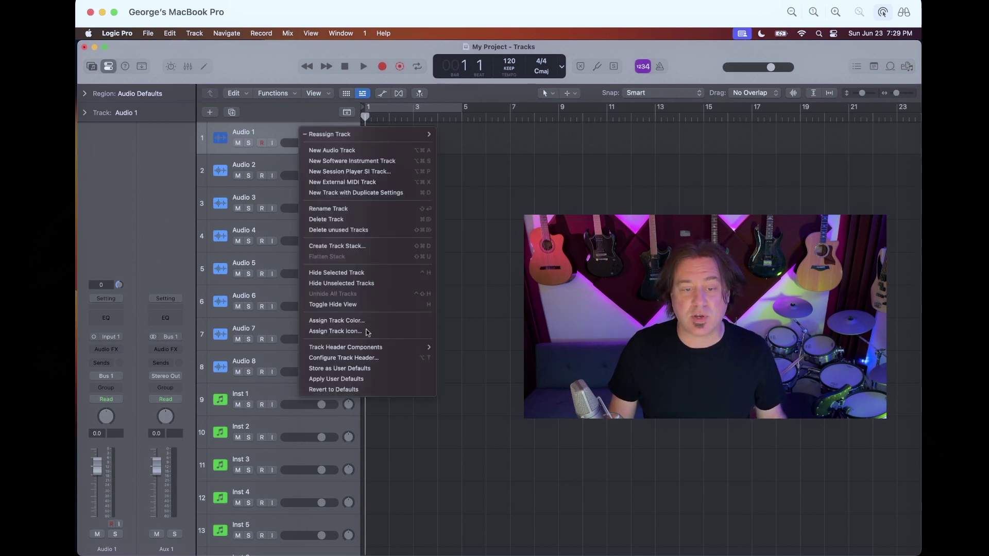
mouse_move(365, 350)
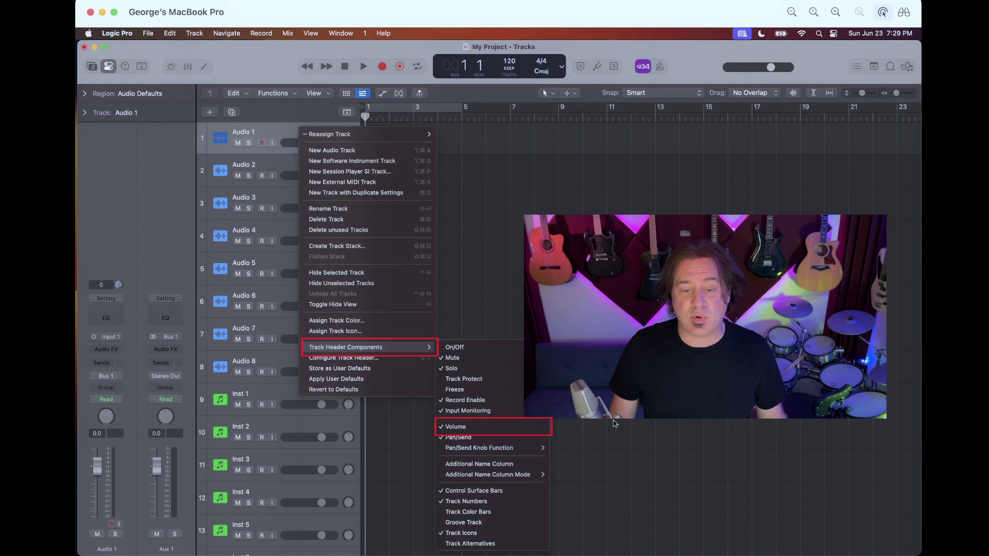
left_click(508, 427)
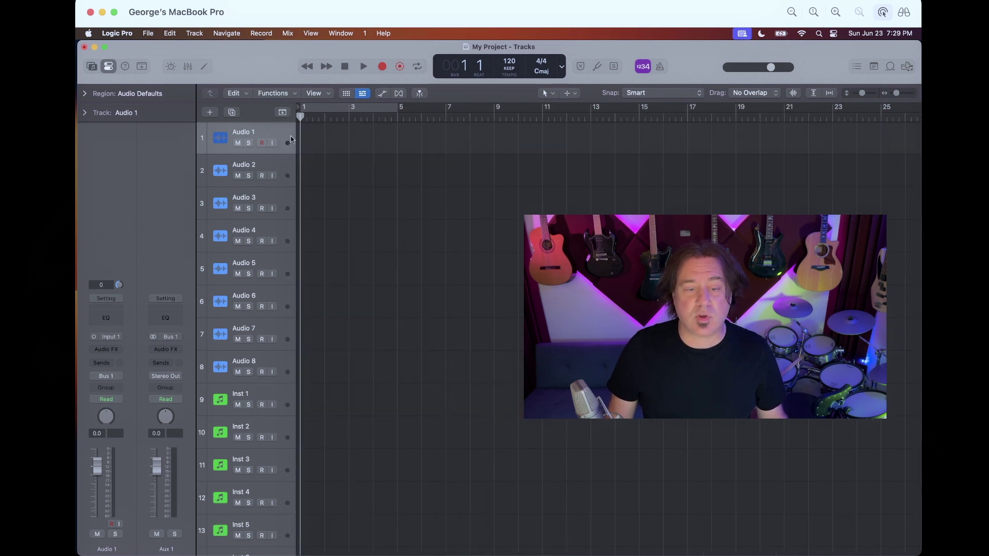
right_click(290, 136)
mouse_move(361, 354)
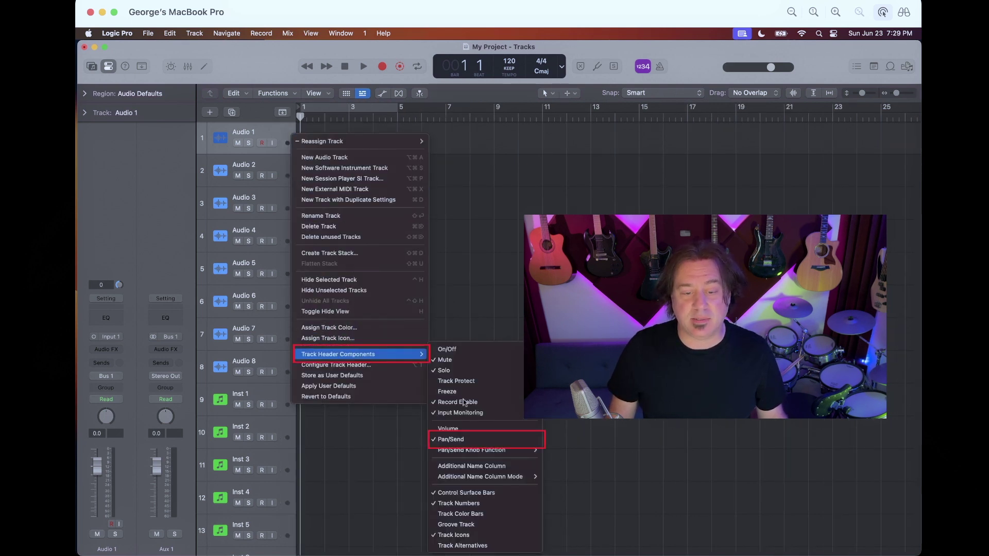
left_click(465, 440)
right_click(279, 134)
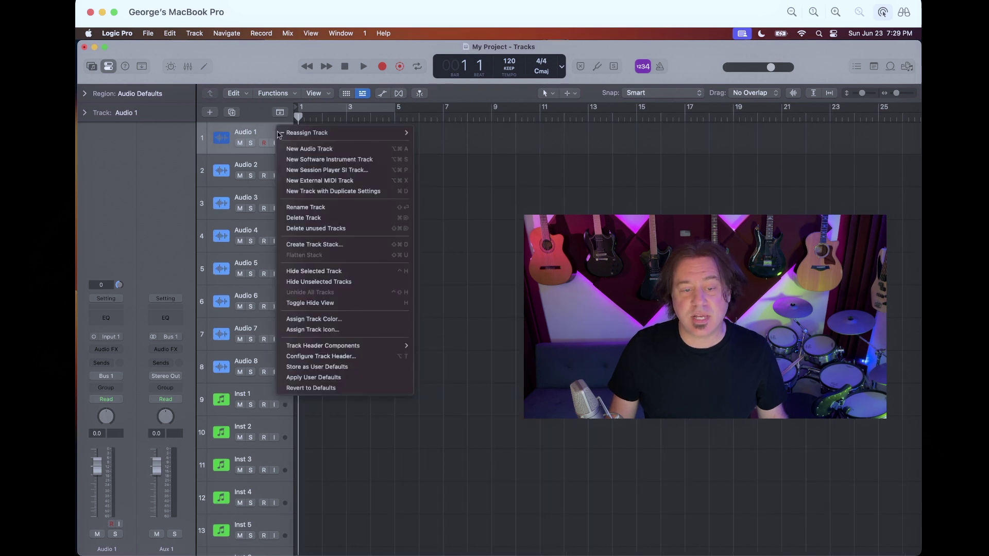
mouse_move(323, 347)
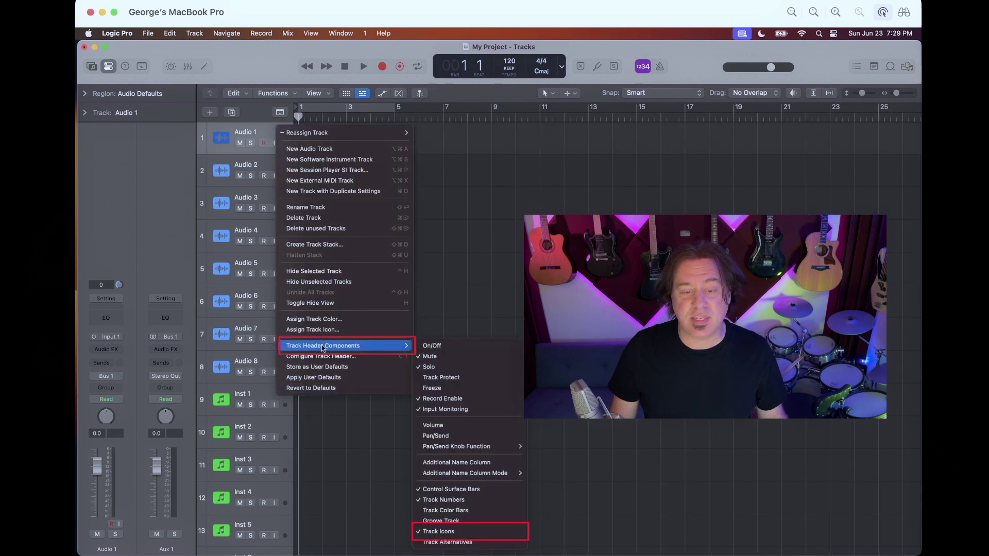
left_click(464, 532)
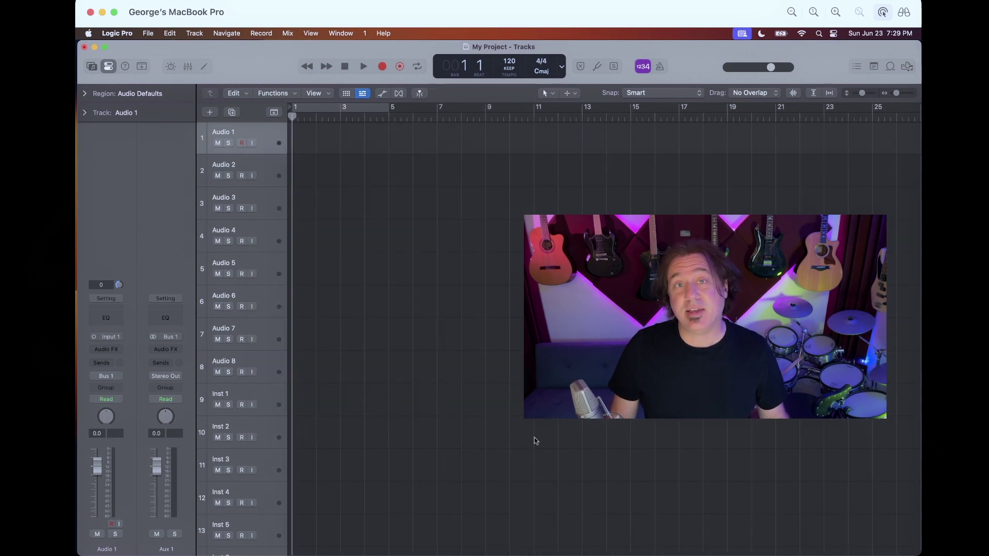
- Show Track Color Bars in the track headers and narrow the inspector beside them
right_click(274, 134)
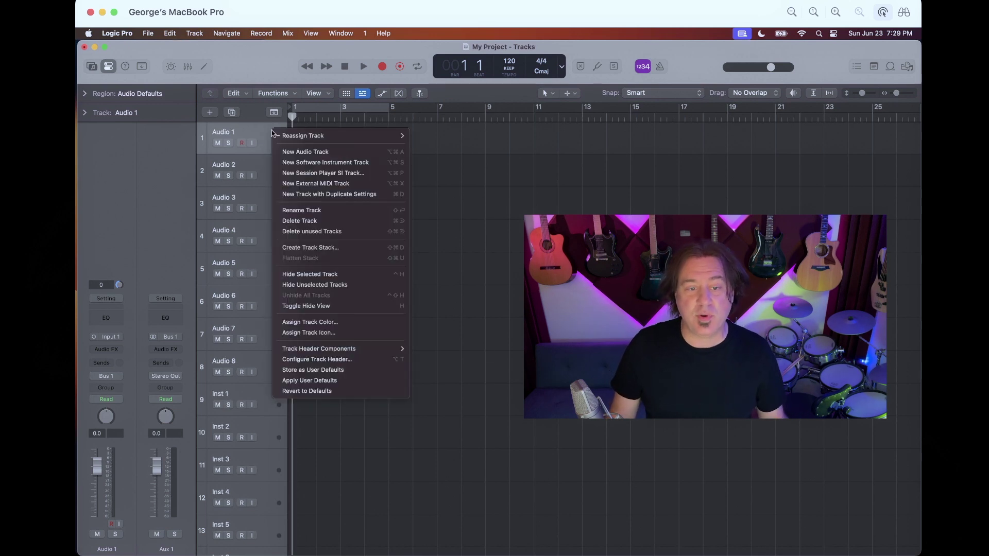
mouse_move(339, 348)
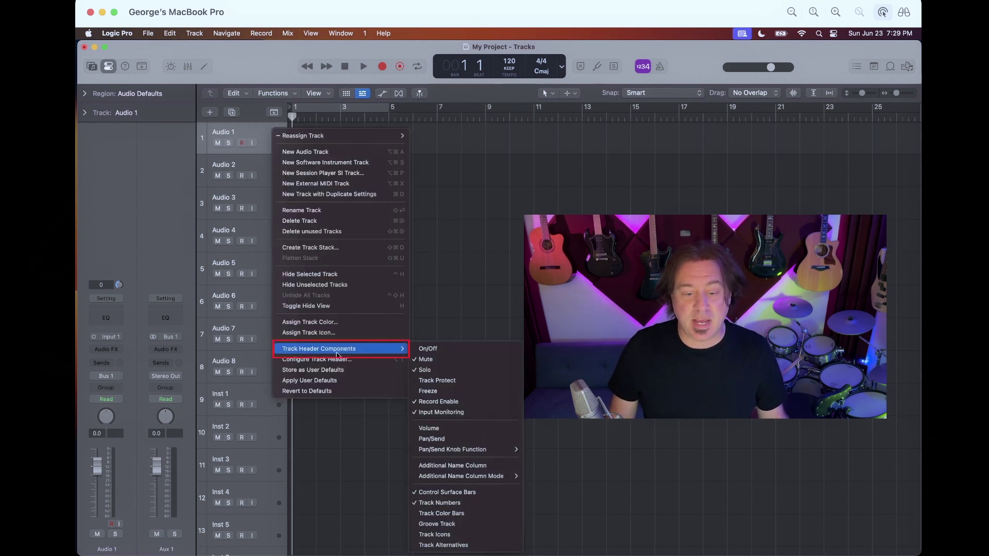
left_click(467, 514)
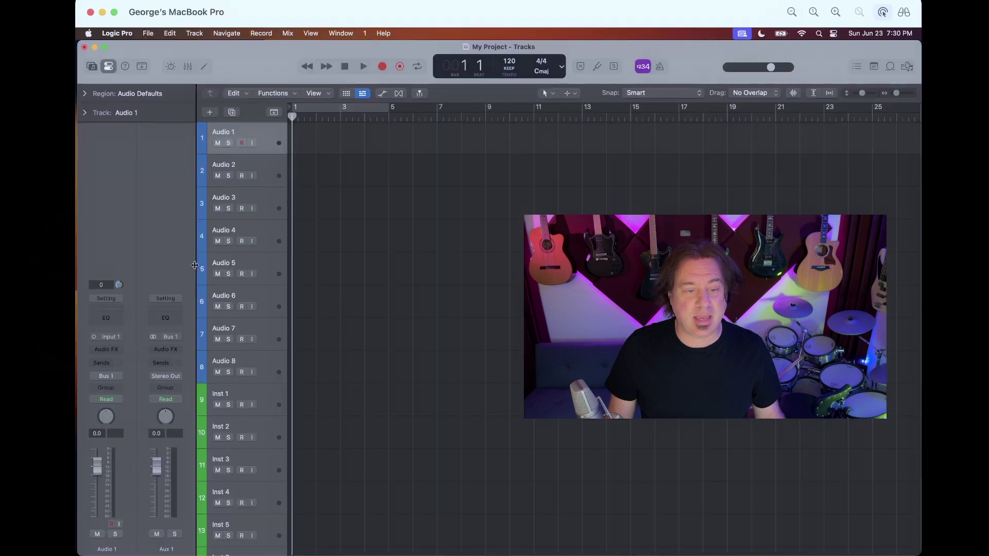
left_click_drag(198, 263, 161, 264)
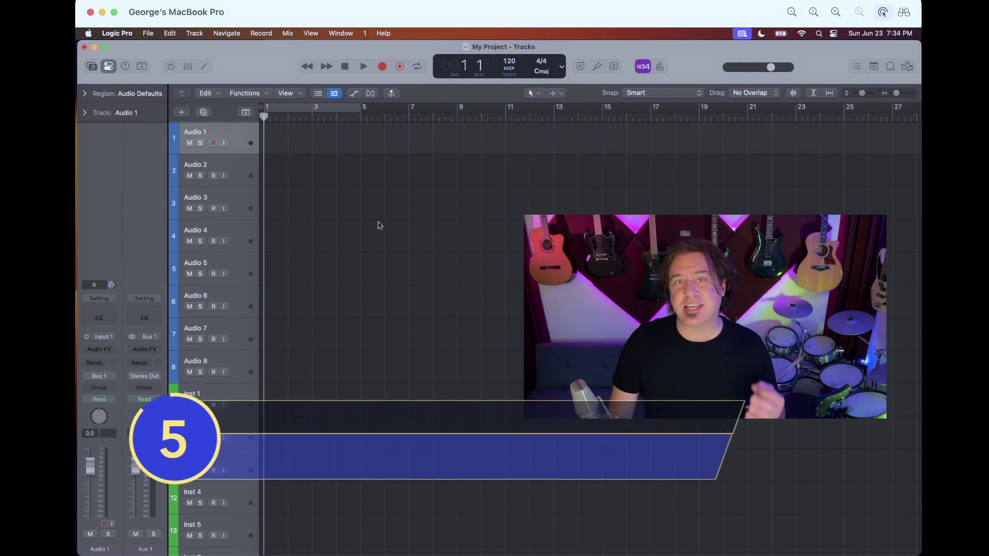
- Search the key command assignments for "show/hide" and examine the matching commands, including those under Various Windows
left_click(113, 33)
mouse_move(115, 87)
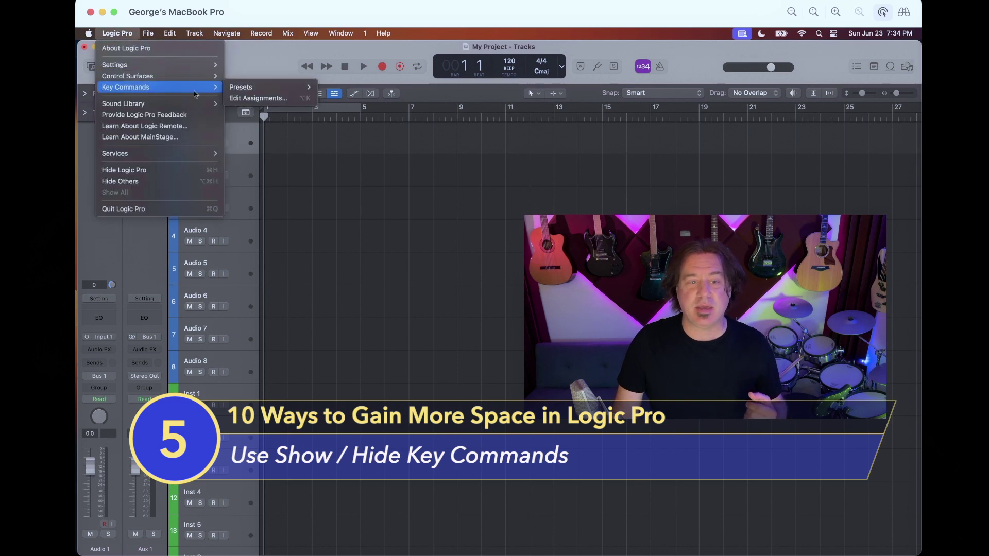
left_click(248, 98)
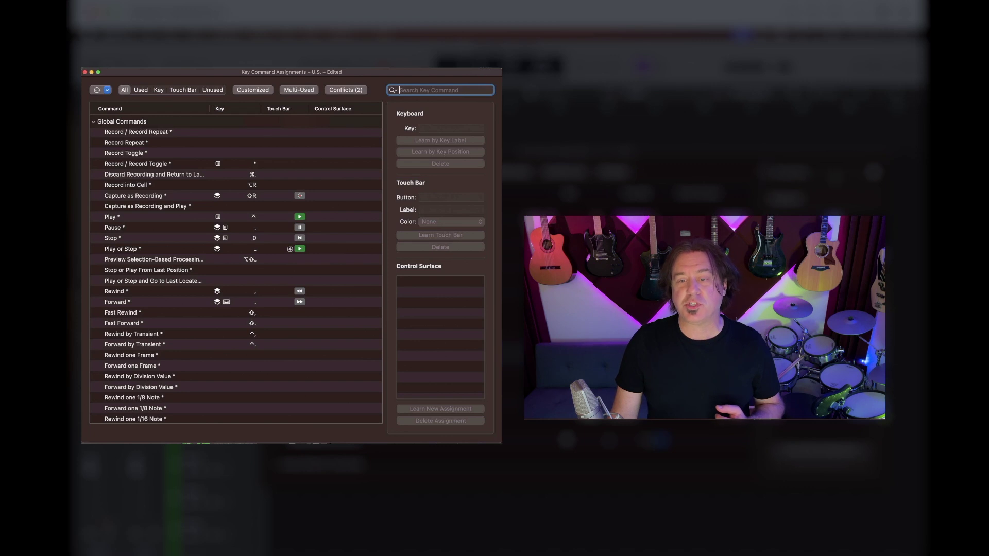
type("show/hi")
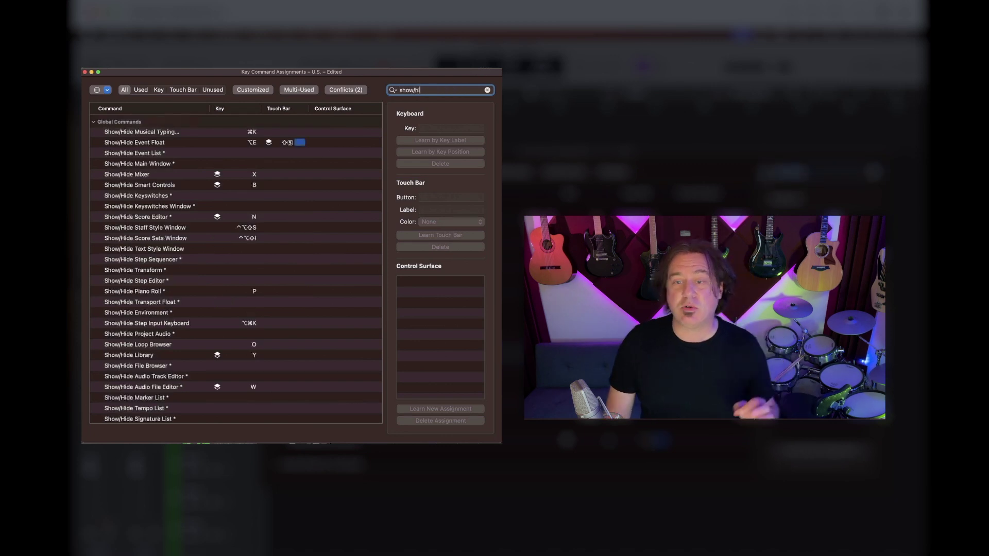
type("de")
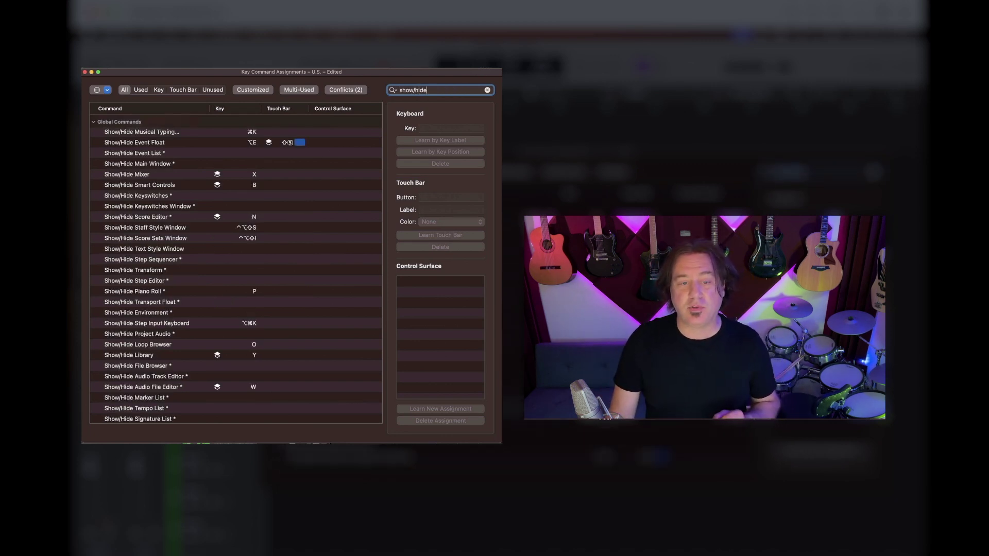
scroll(296, 334, "down", 3)
scroll(296, 334, "down", 10)
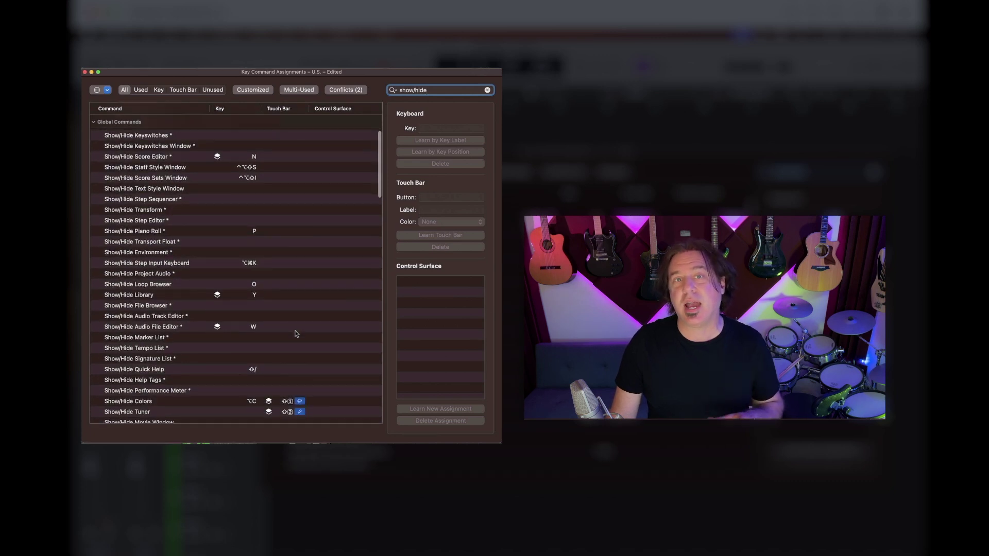
scroll(296, 333, "down", 6)
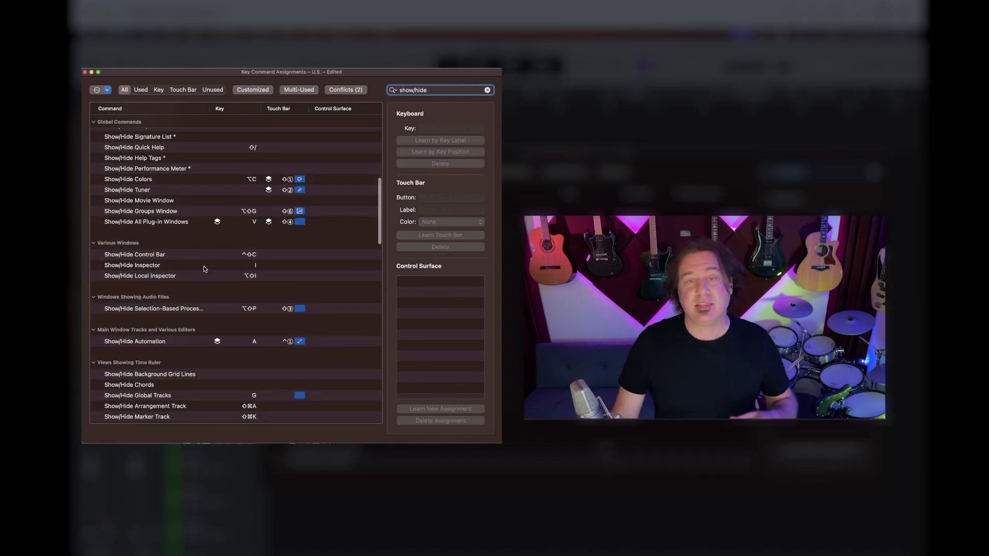
mouse_move(202, 266)
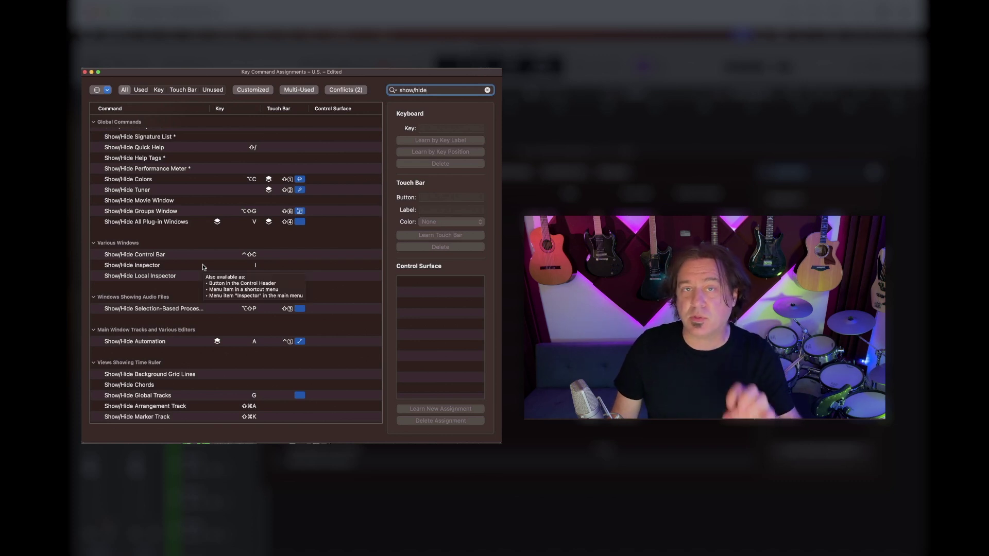
scroll(202, 267, "down", 1)
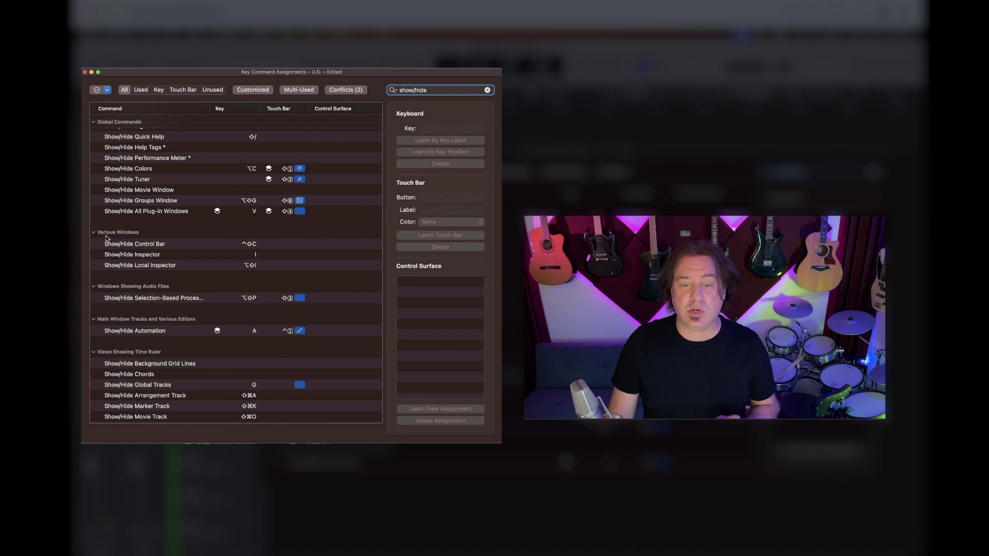
- Look up the Show/Hide Inspector and Show/Hide Control Bar key commands and use them to hide both areas of the Tracks window
left_click(141, 256)
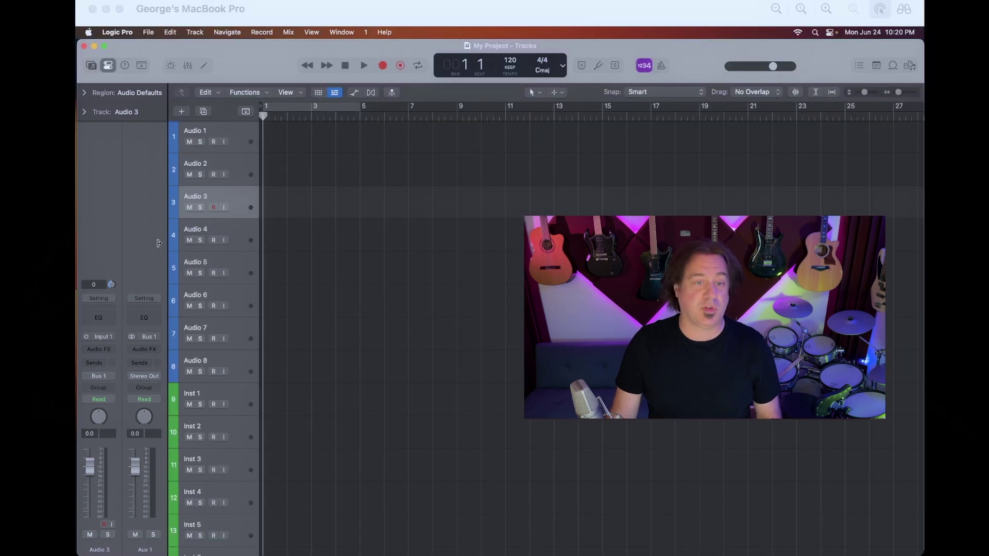
key("i")
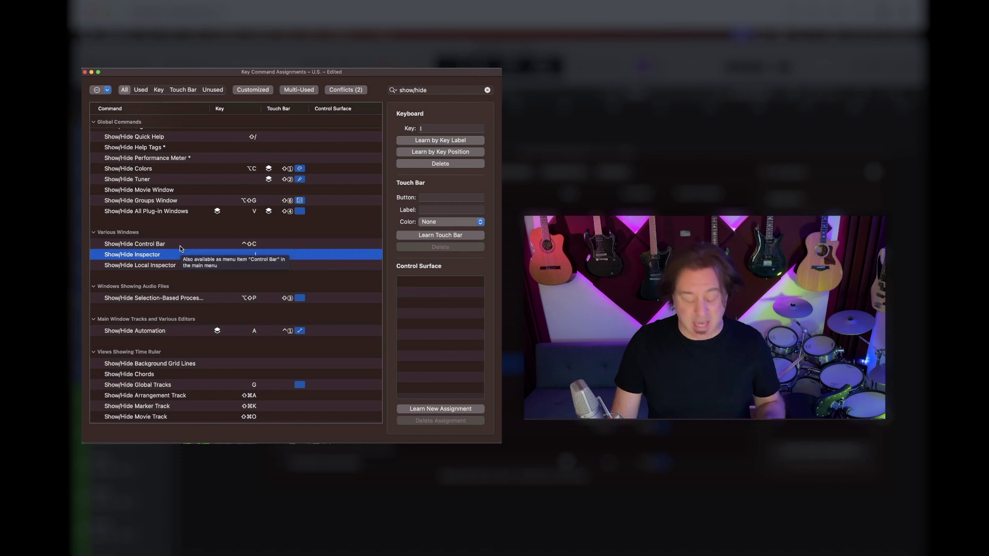
left_click(181, 243)
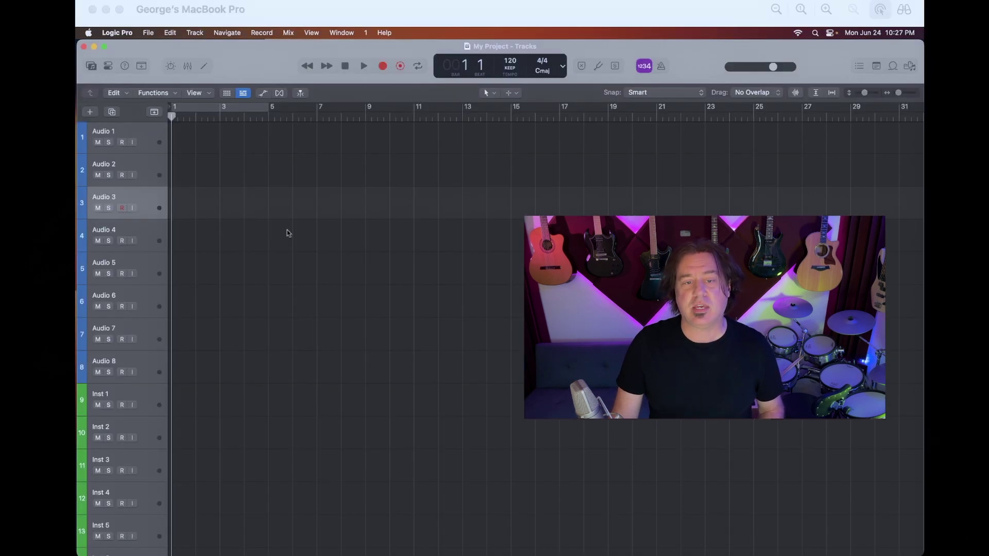
key("ctrl+shift+c")
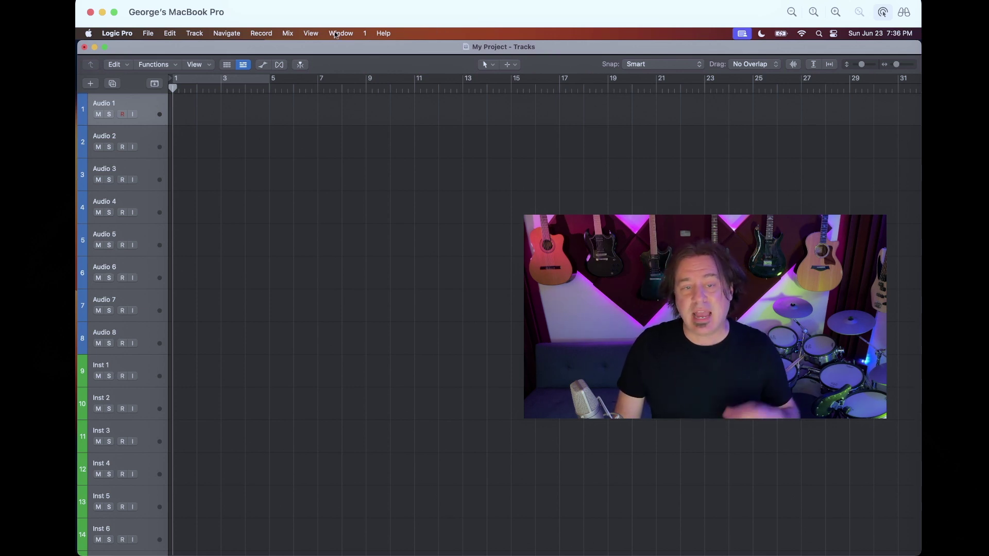
- Duplicate Screenset 1 to number 2 and name the copy Mix Screenset
left_click(364, 34)
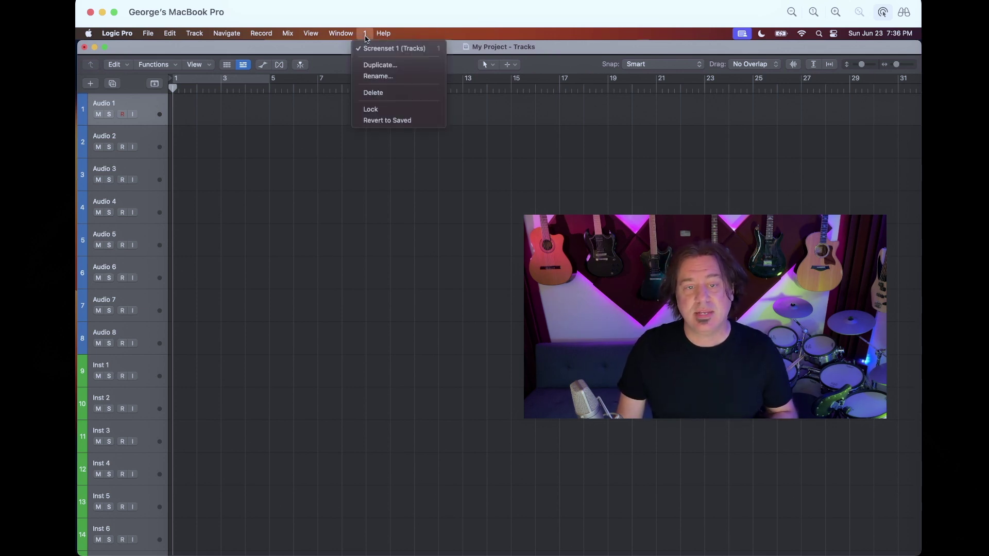
left_click(380, 66)
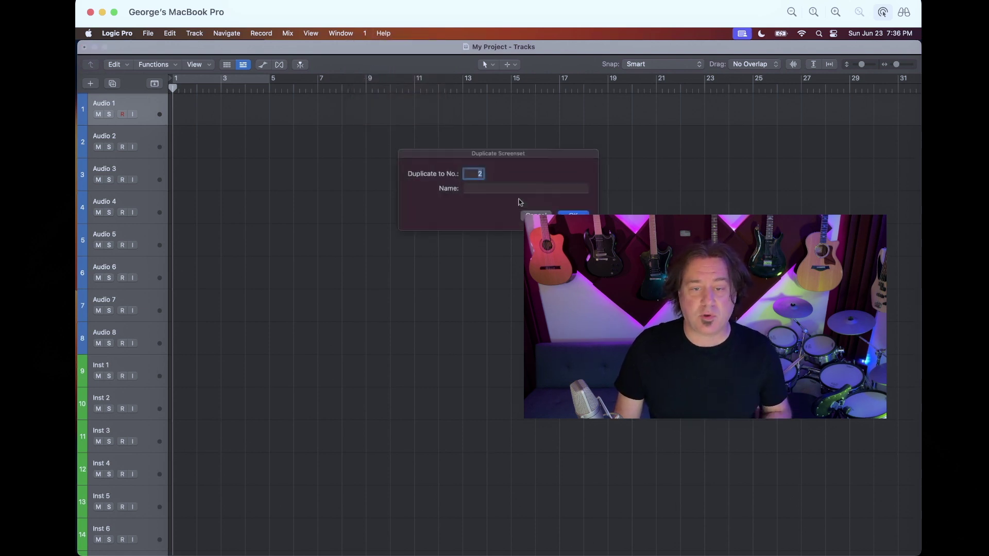
left_click(497, 190)
type("Mix S")
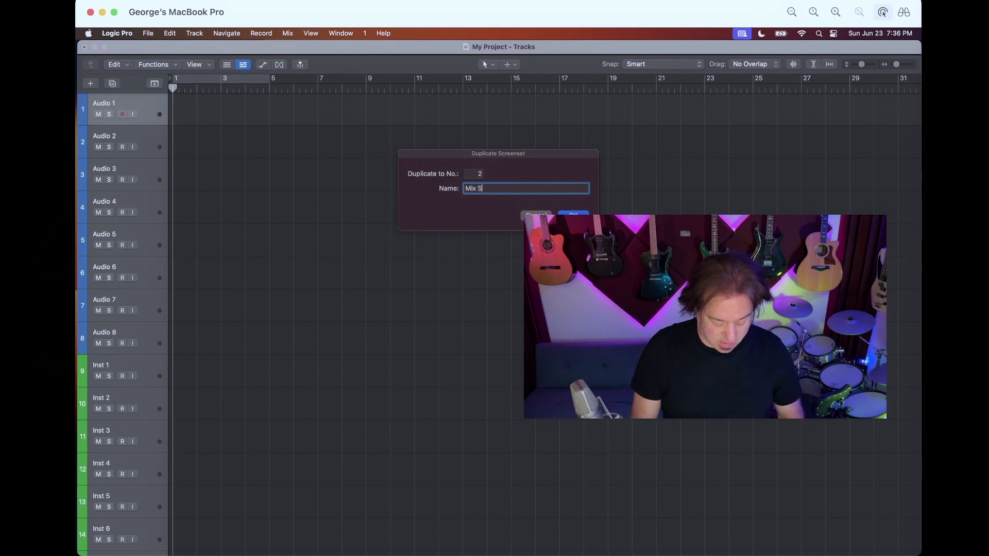
key("Return")
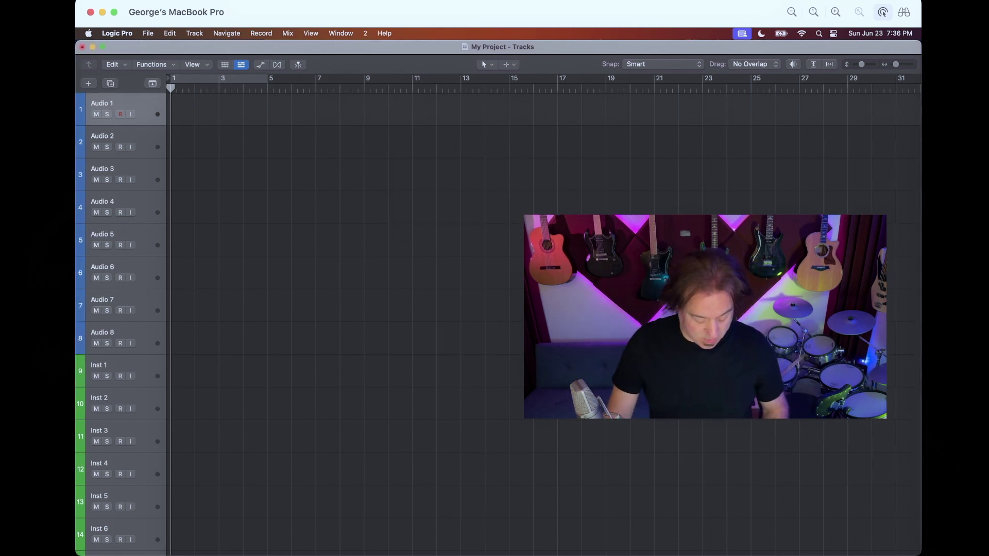
- Show the mixer below the tracks area and hide its legend
key("x")
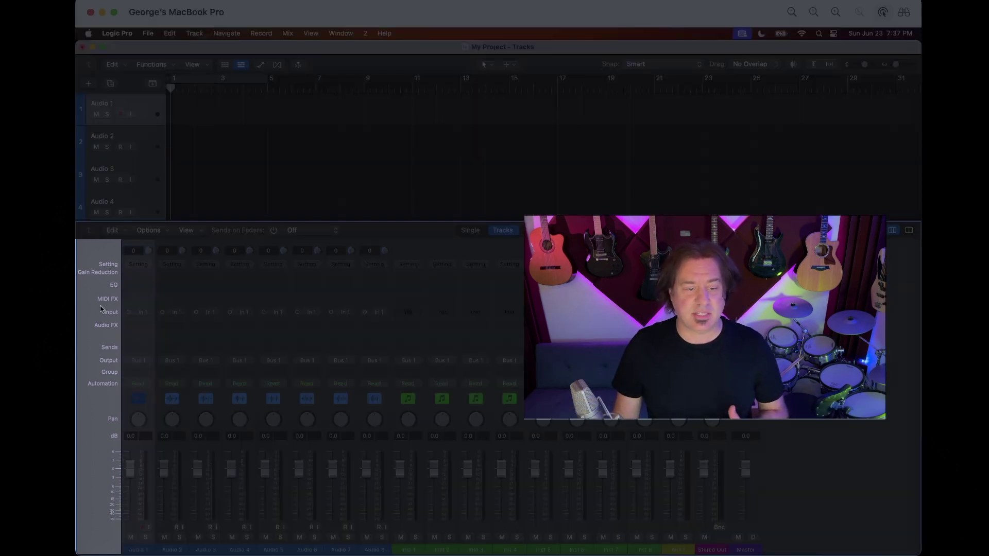
left_click(192, 230)
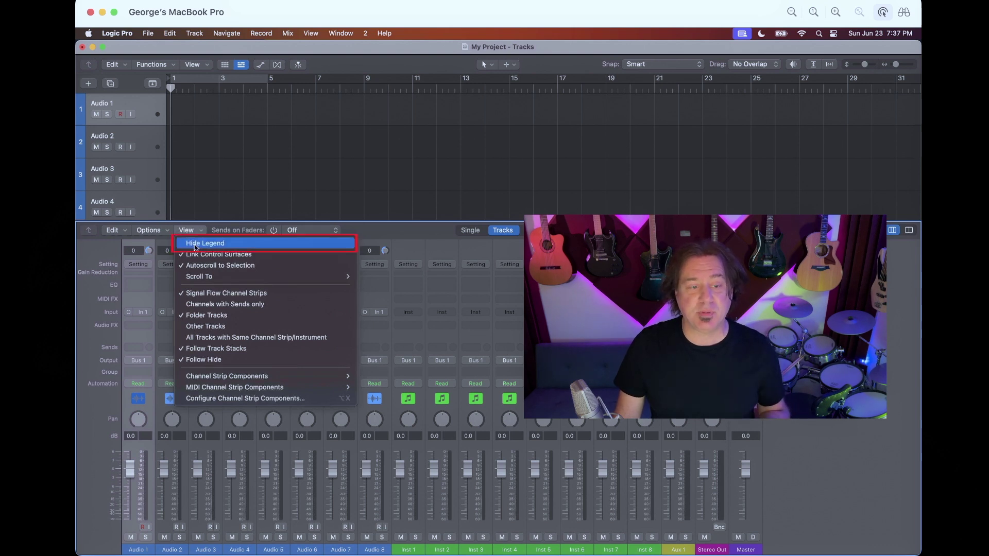
left_click(196, 244)
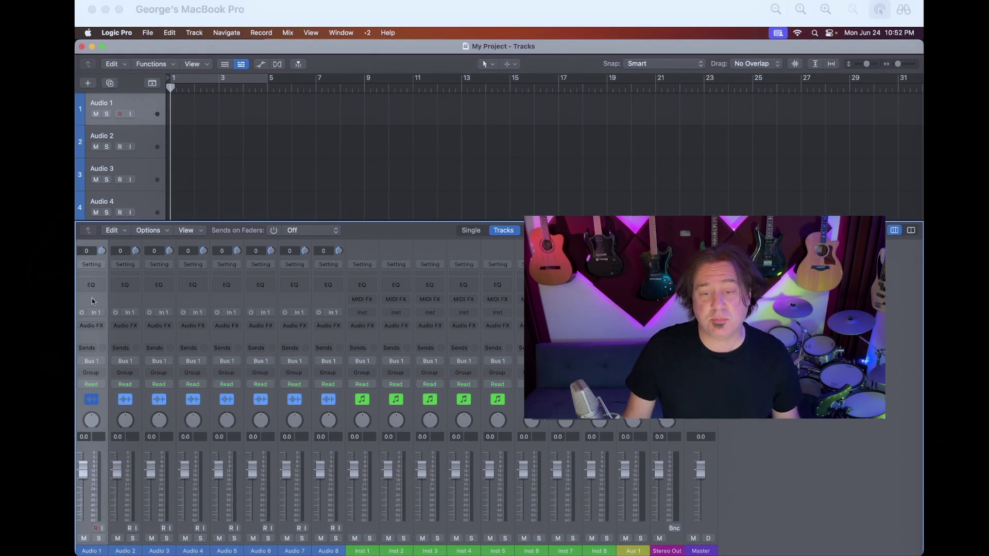
- Hide the Audio Device Controls and Icon components on the mixer's channel strips and use the narrow strip view
right_click(92, 301)
mouse_move(155, 331)
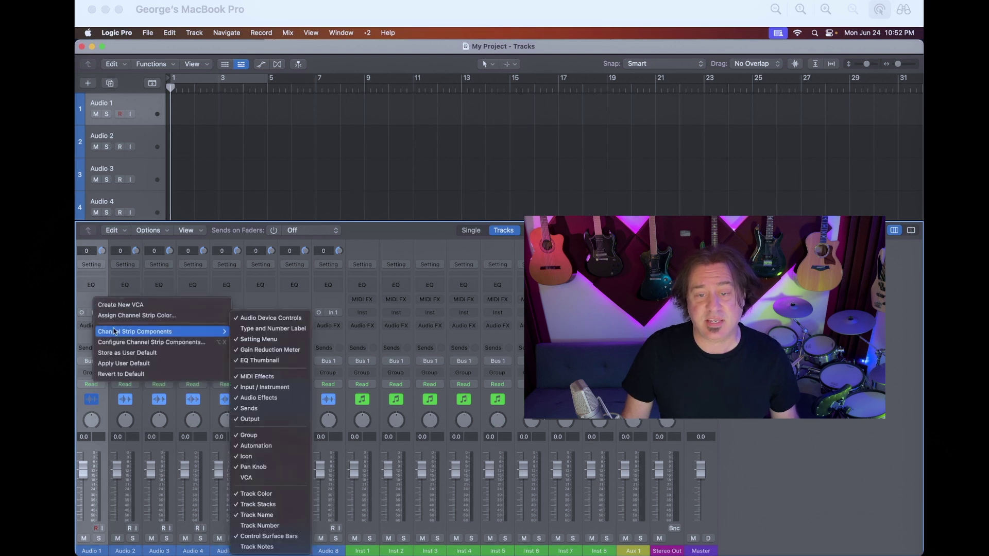
left_click(242, 319)
right_click(94, 304)
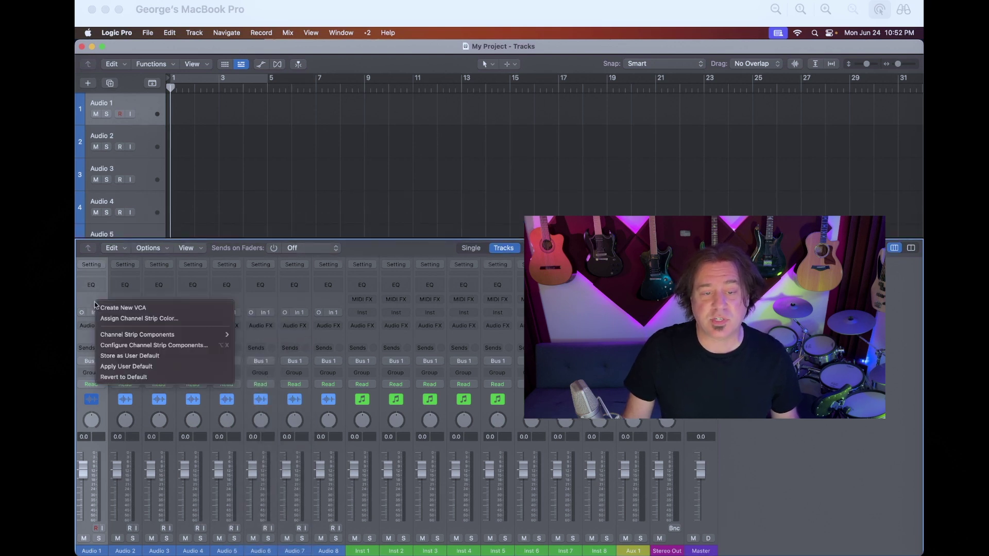
mouse_move(155, 335)
left_click(273, 458)
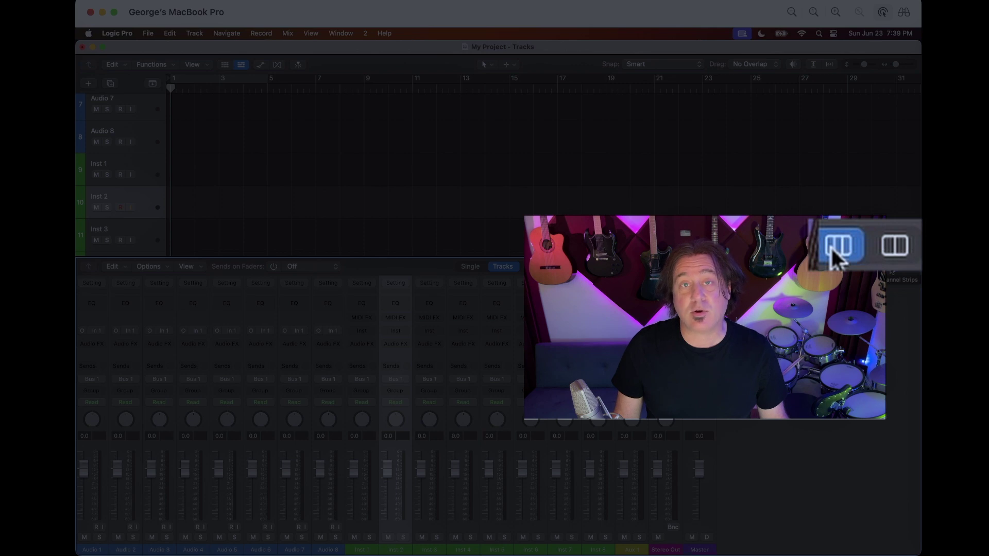
left_click(894, 246)
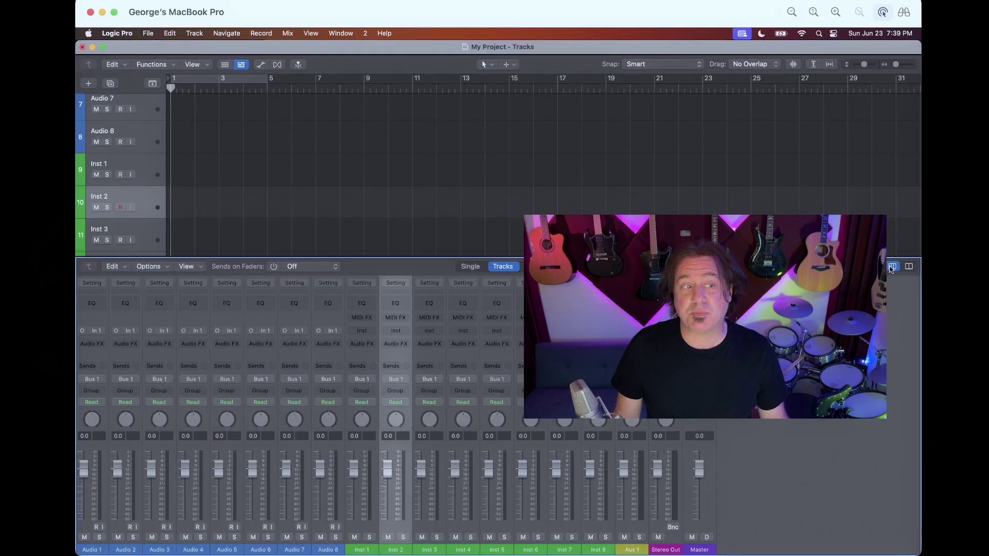
- Lock the Mix Screenset, switch to Screenset 1 and lock it as well
left_click(364, 33)
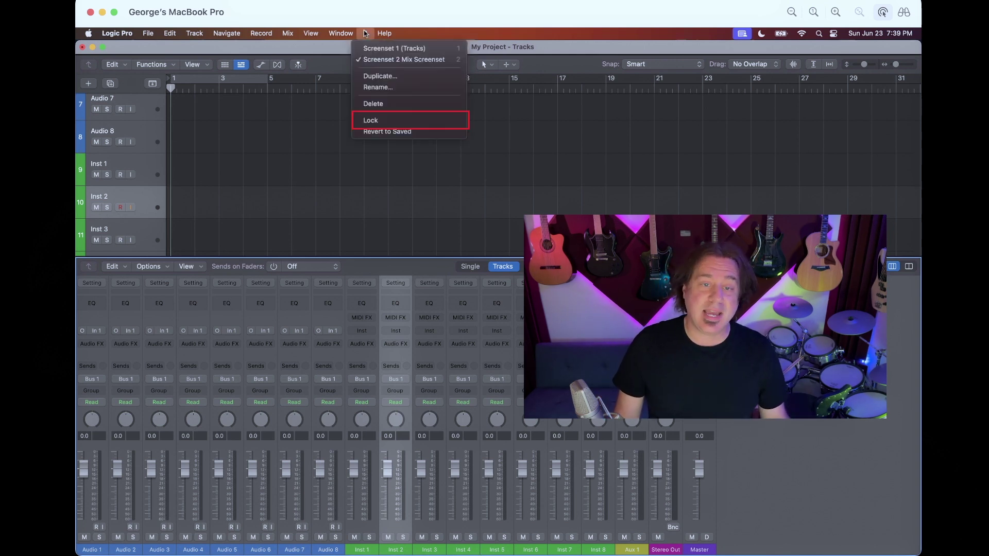
left_click(373, 122)
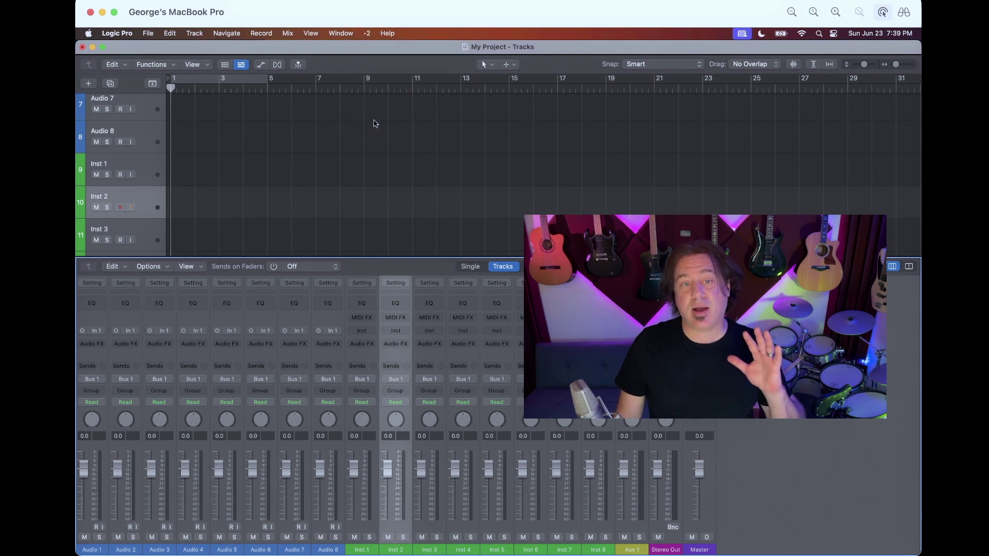
left_click(369, 33)
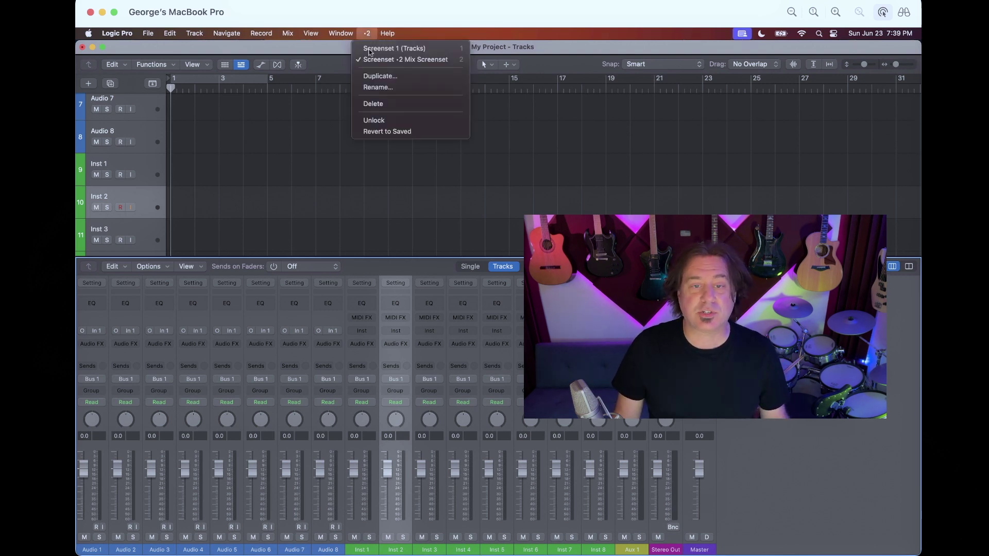
left_click(369, 48)
left_click(364, 32)
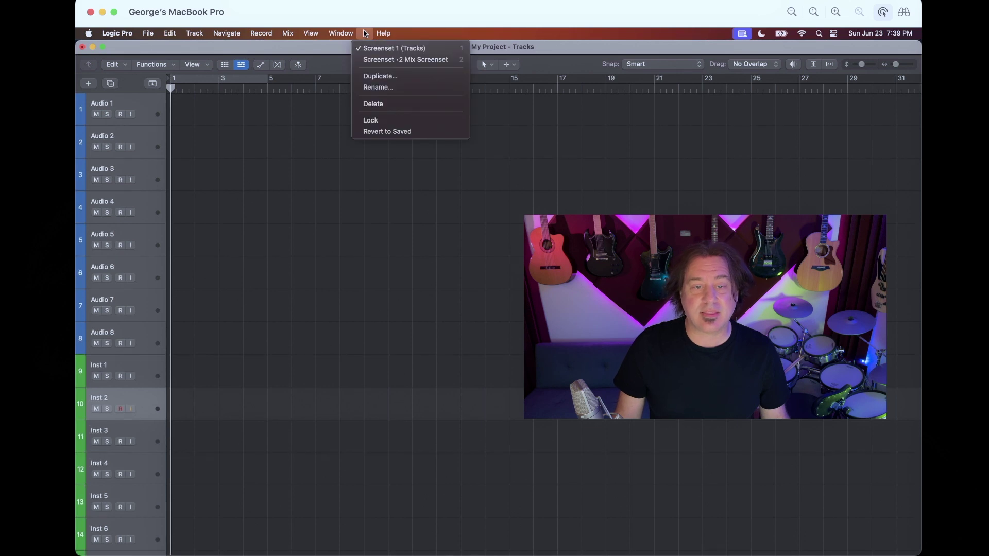
left_click(365, 121)
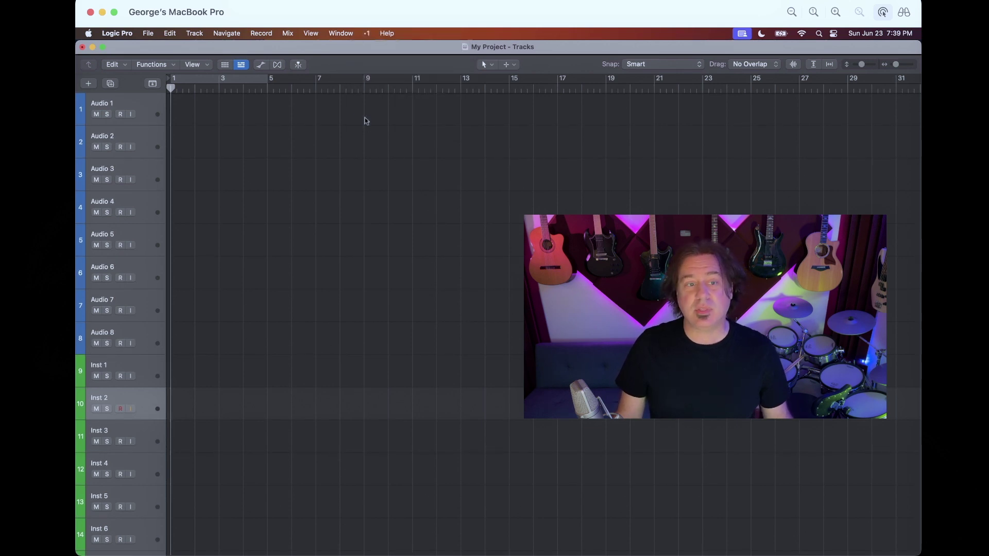
- Zoom the tracks in vertically and horizontally, and recall Screenset 1 to restore its locked layout
left_click_drag(862, 66, 867, 66)
left_click(907, 69)
left_click(908, 68)
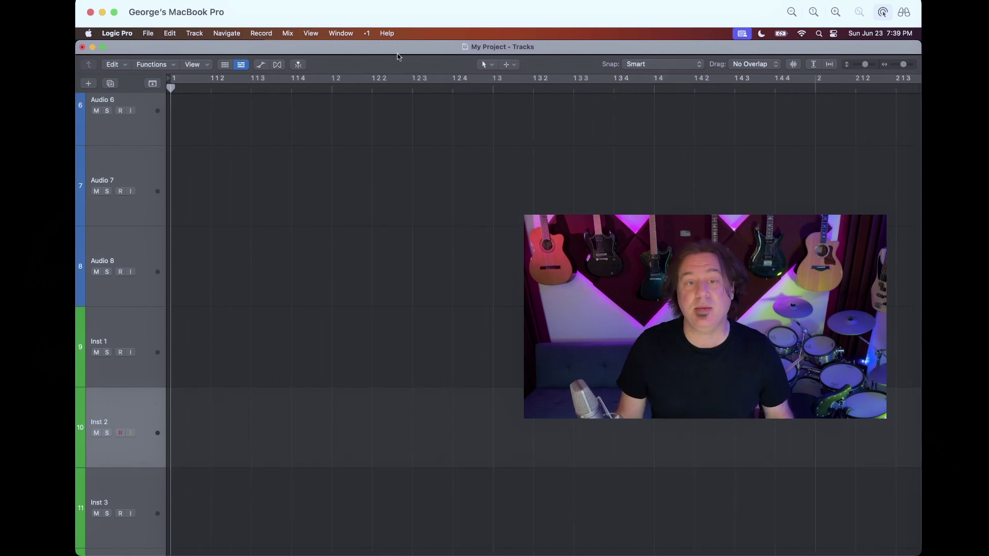
key("1")
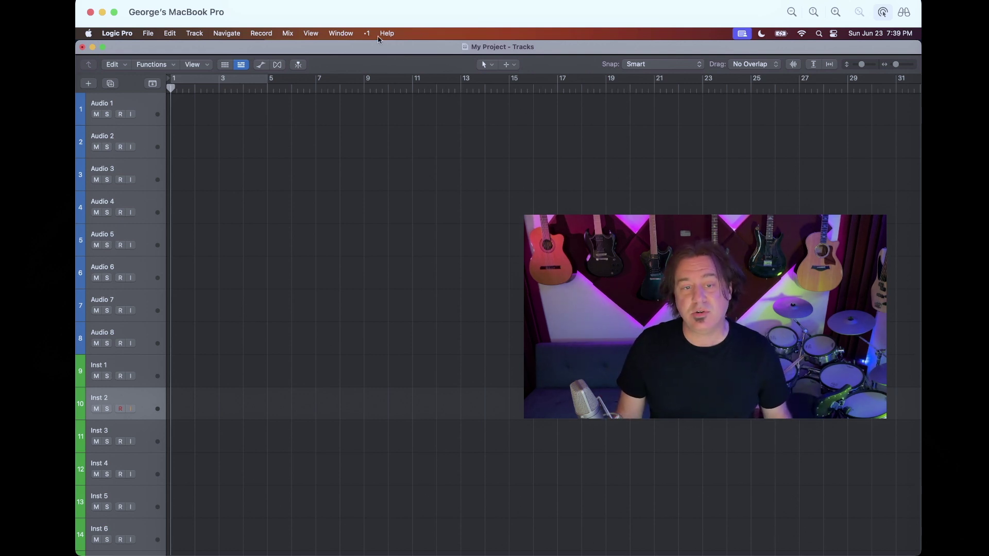
key("x")
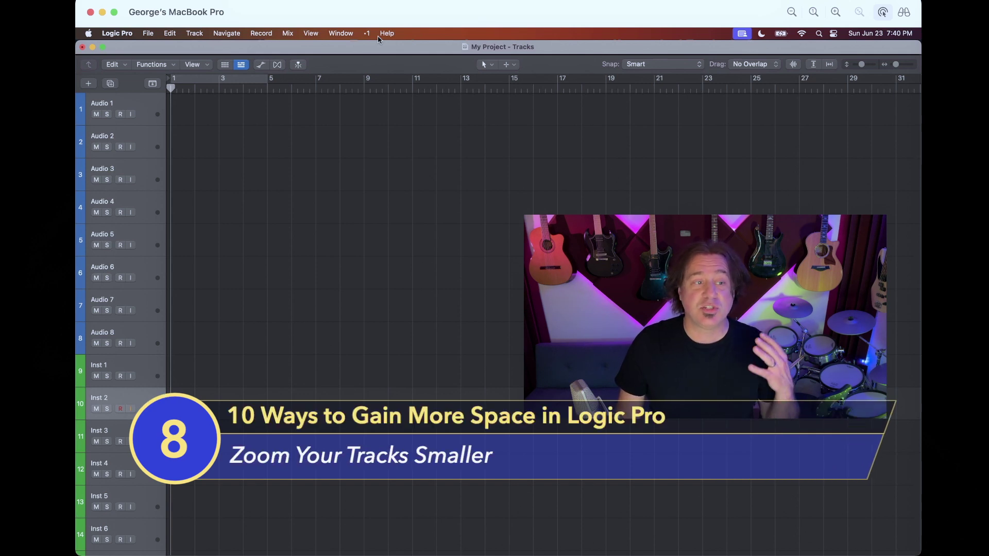
- Select all tracks and reduce their heights together to just enough for the name and buttons, ending with only Audio 1 selected
left_click(155, 122)
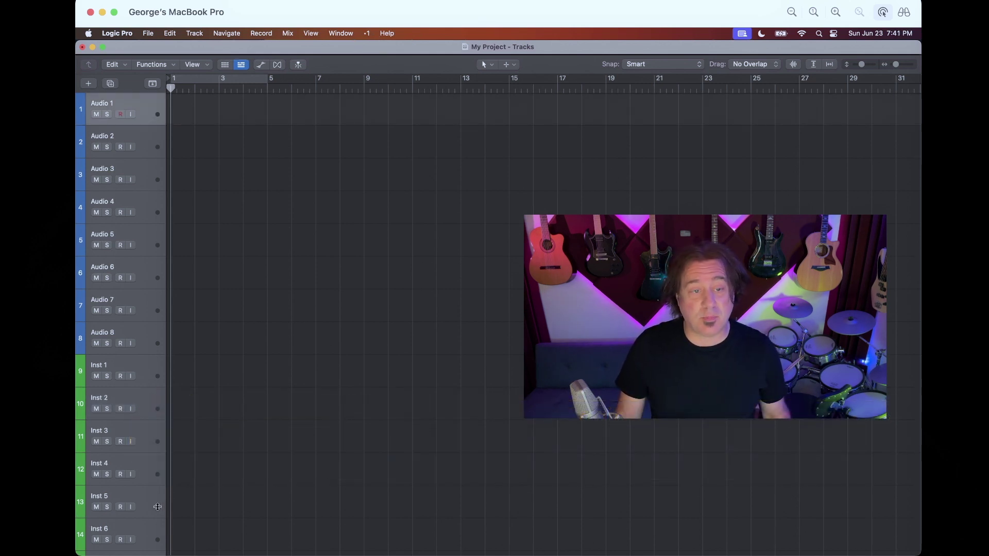
scroll(160, 513, "down", 2)
scroll(160, 514, "down", 3)
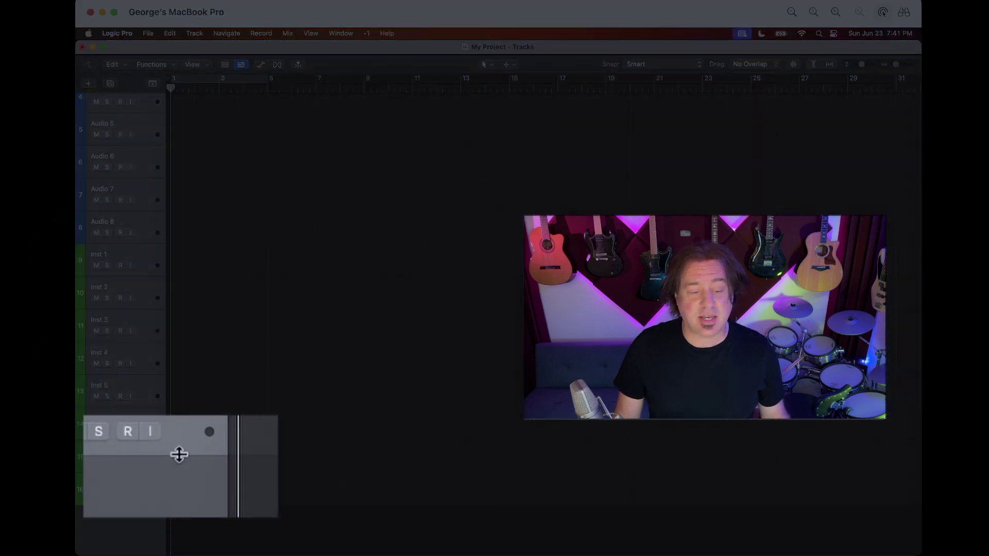
left_click_drag(142, 507, 143, 506)
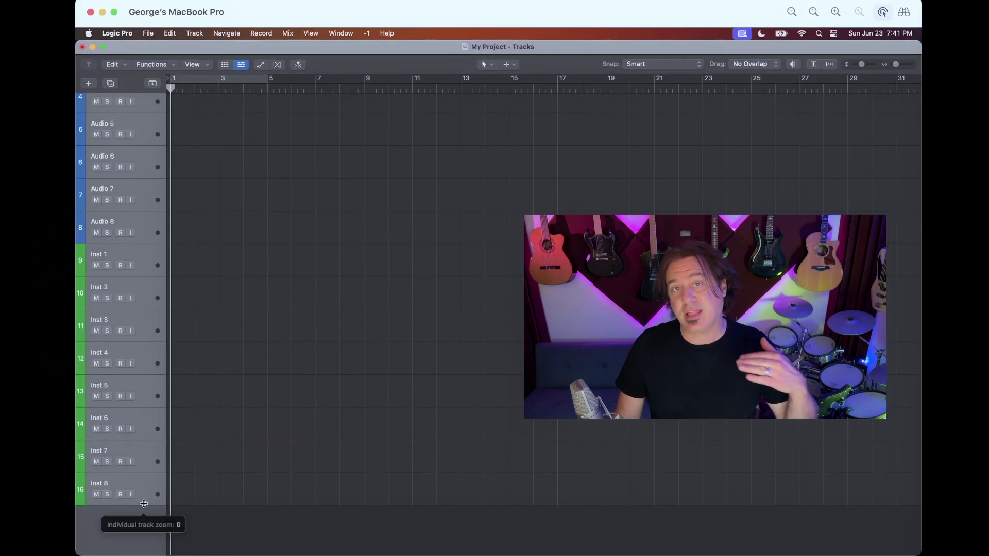
left_click_drag(144, 504, 144, 491)
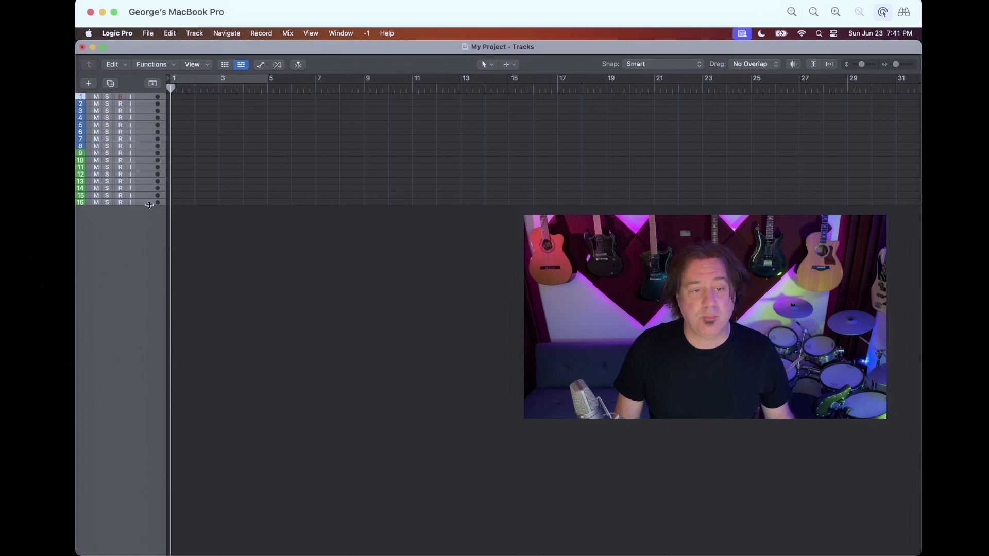
left_click_drag(150, 205, 150, 221)
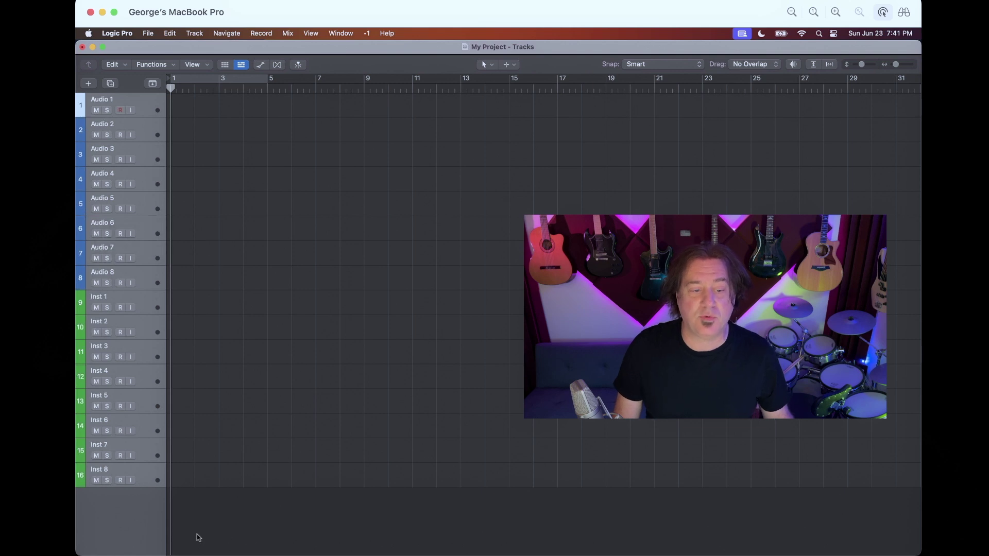
left_click(119, 538)
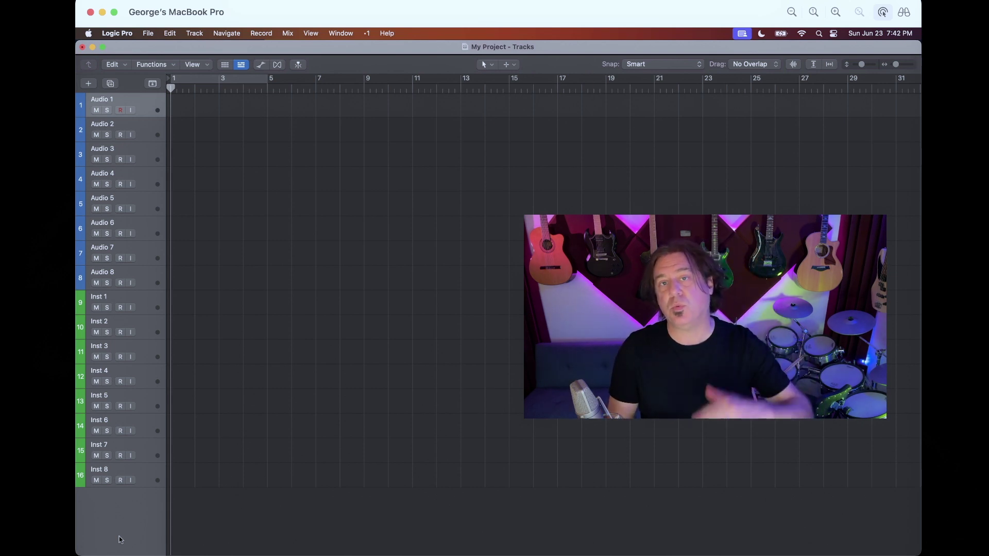
- Create a folder track stack from tracks Audio 3 through Audio 8
left_click(152, 278)
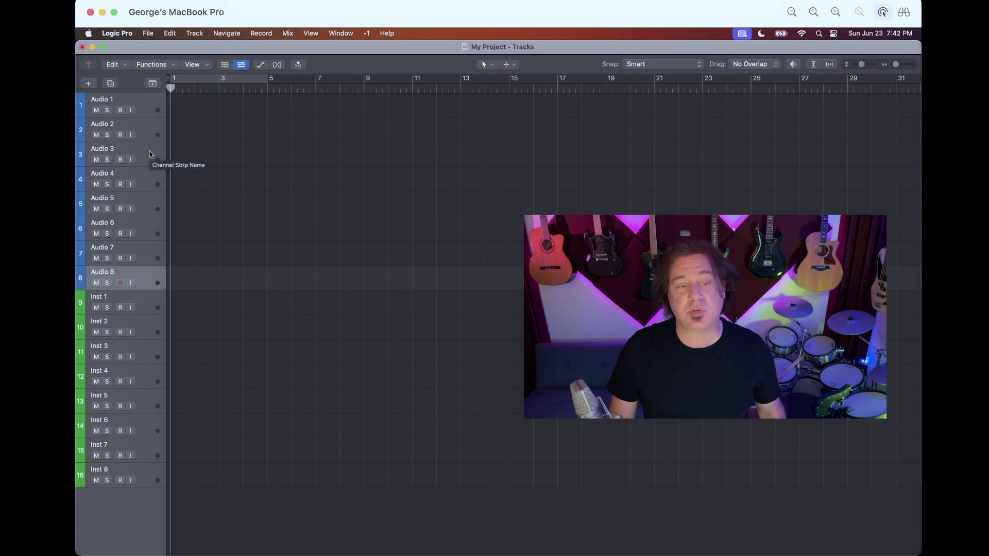
left_click(150, 154, "shift")
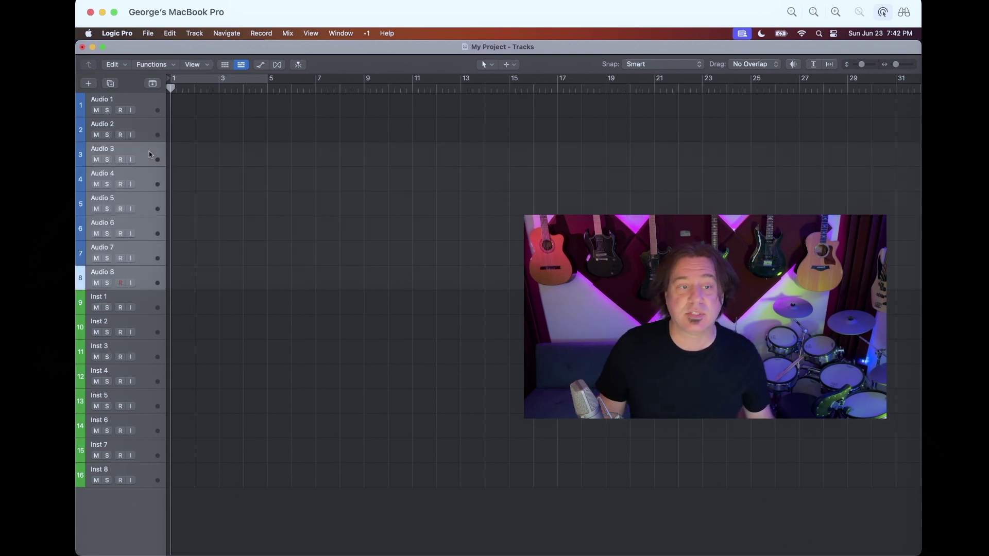
right_click(150, 154)
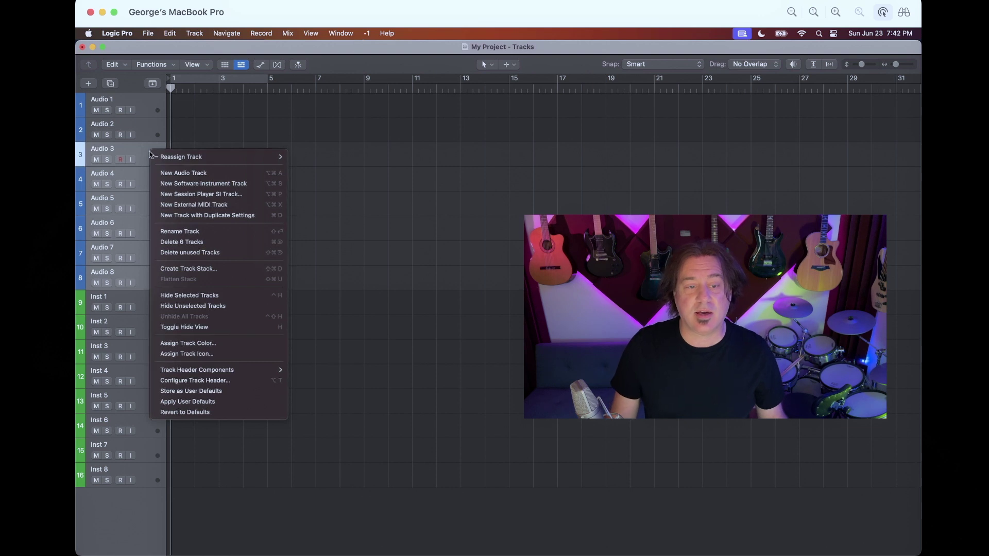
left_click(170, 269)
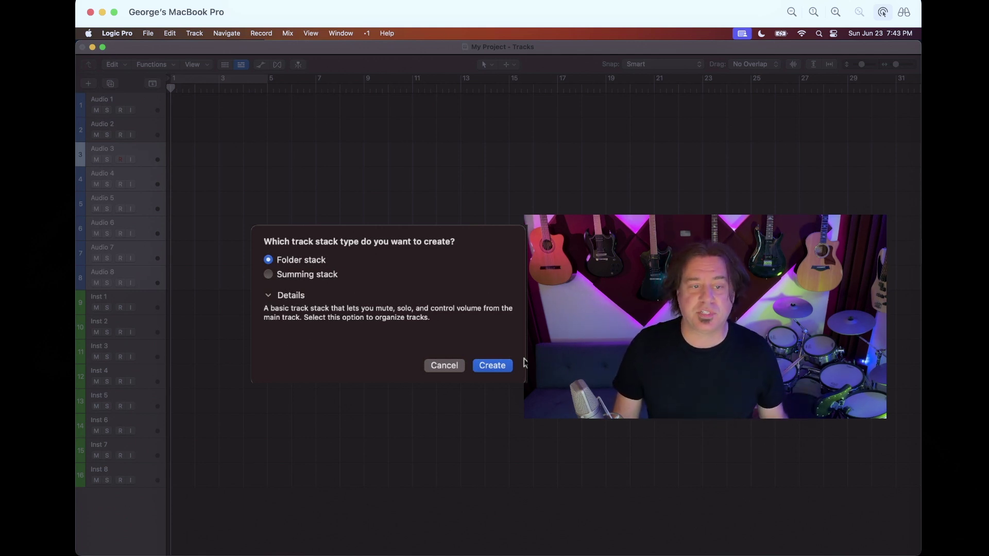
left_click(493, 366)
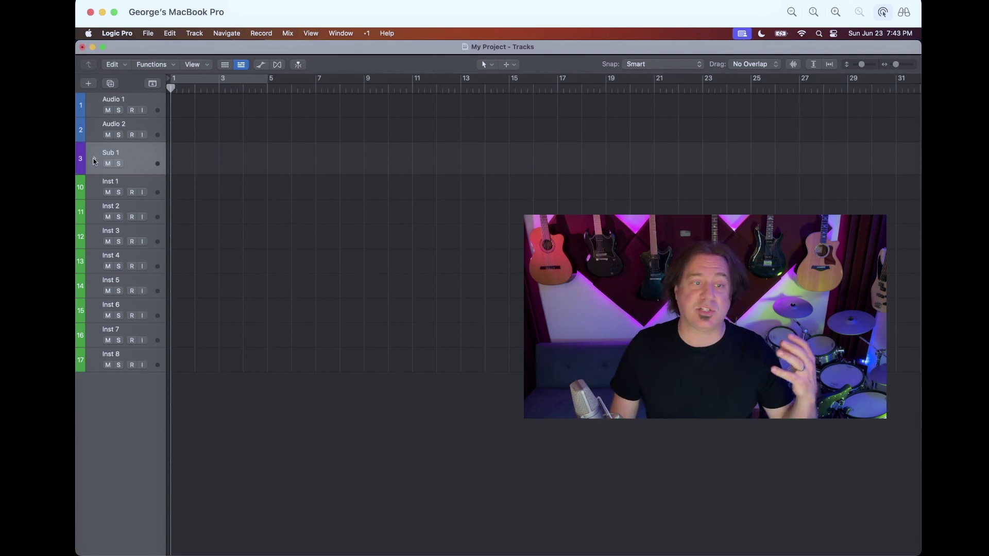
- Expand and collapse the Sub 1 folder stack to show and hide its subtracks
left_click(94, 159)
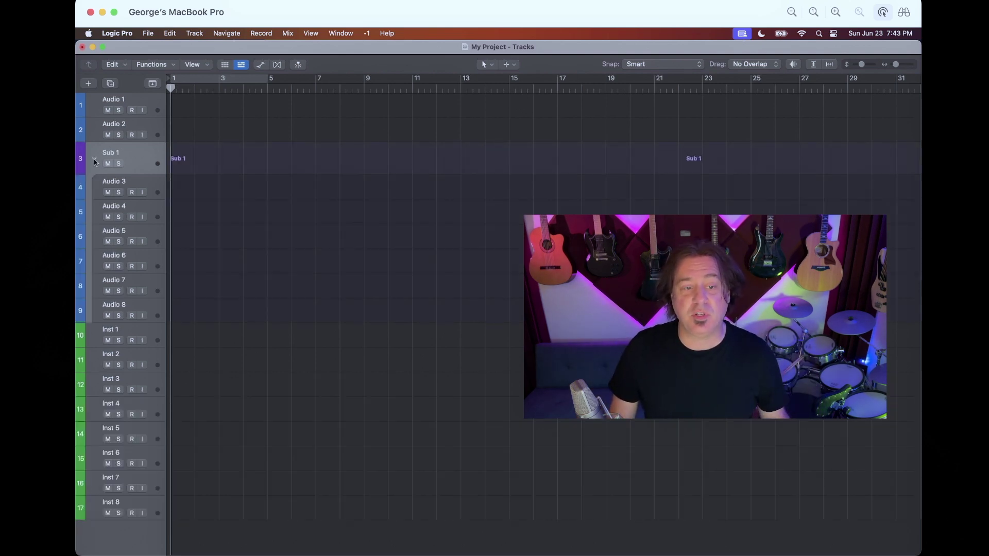
left_click(94, 161)
left_click(94, 161)
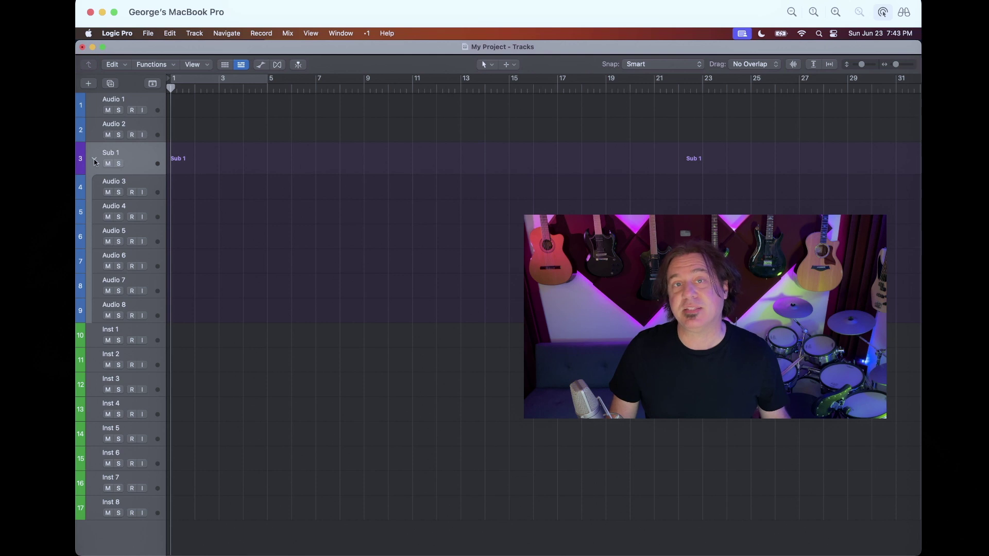
left_click(94, 160)
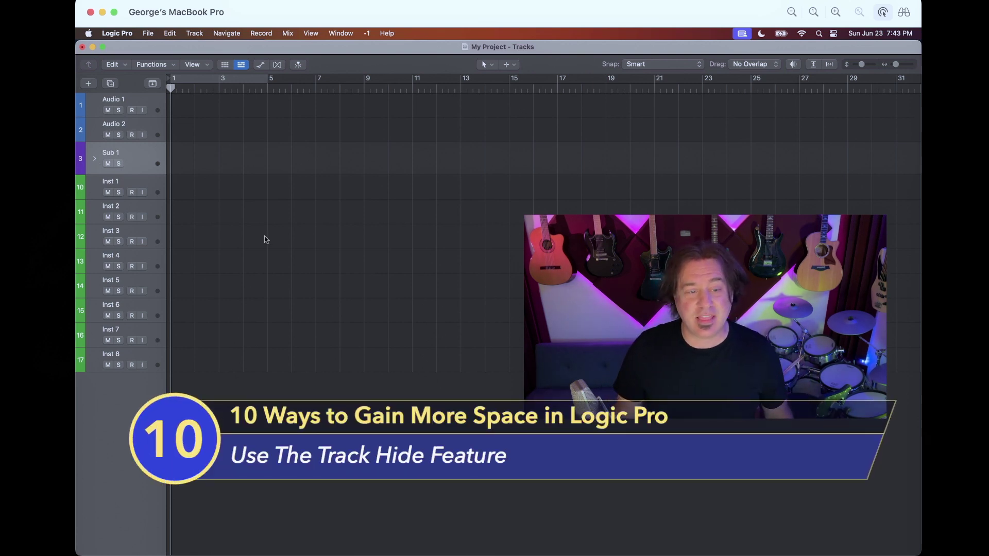
- Expand the Sub 1 stack and hide its tracks Audio 6 through Audio 8
left_click(93, 159)
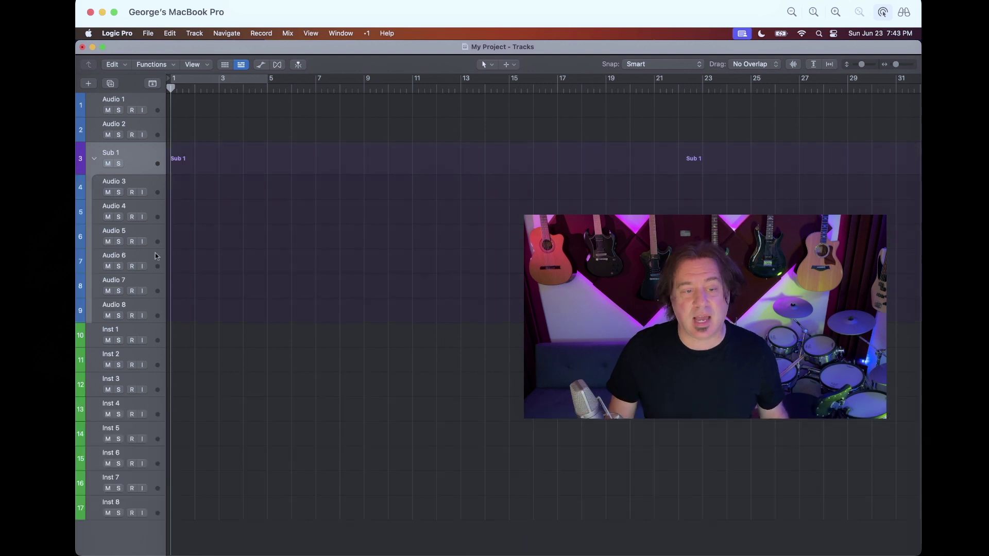
left_click(159, 291)
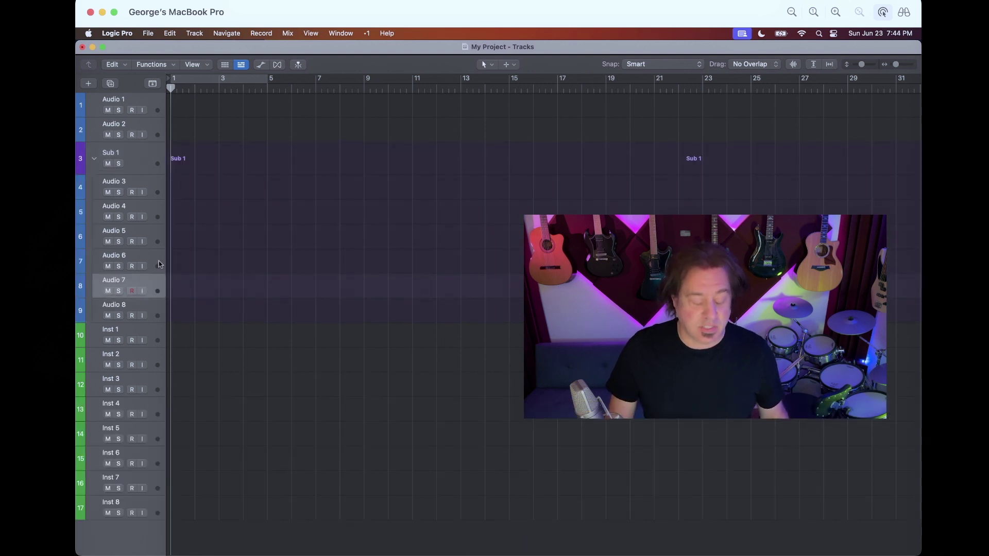
left_click_drag(159, 264, 159, 313)
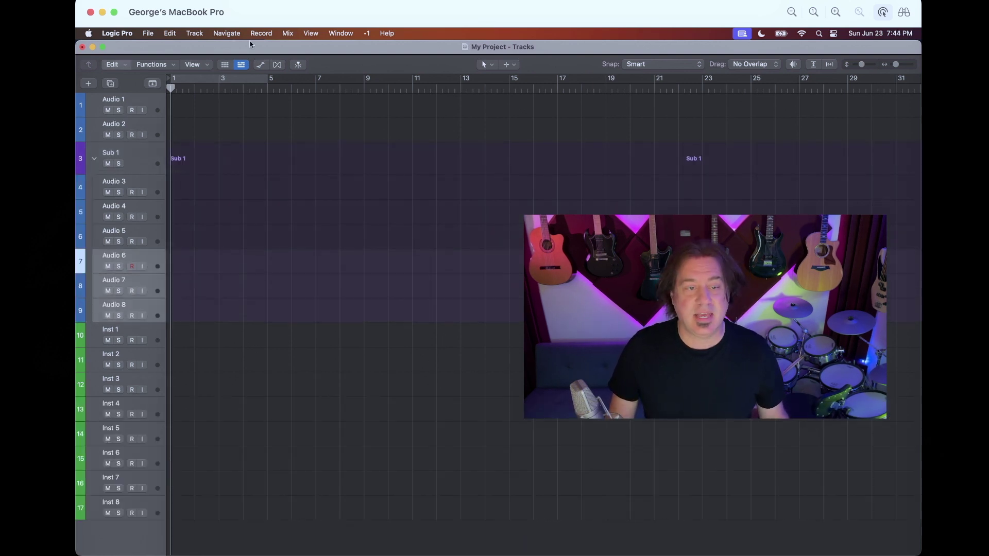
left_click(196, 33)
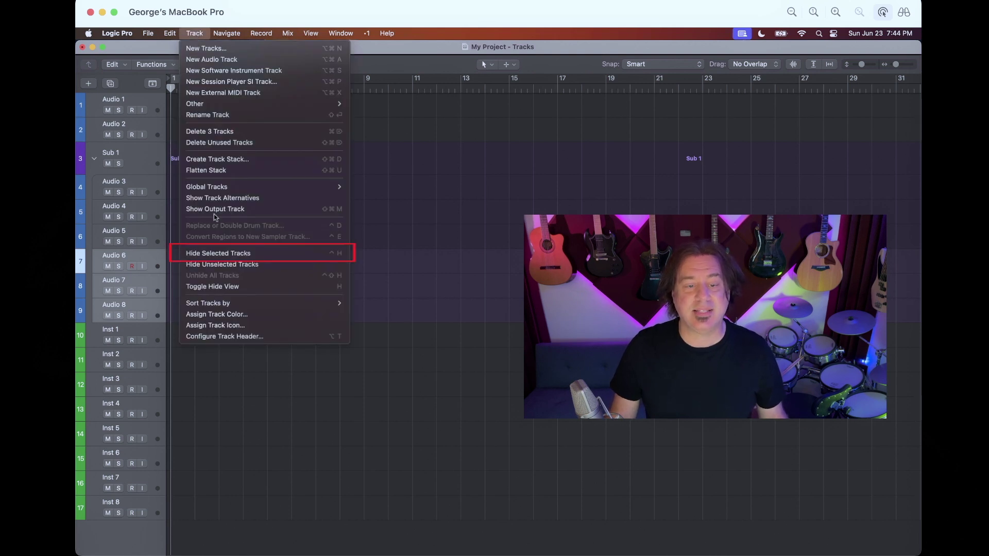
left_click(211, 253)
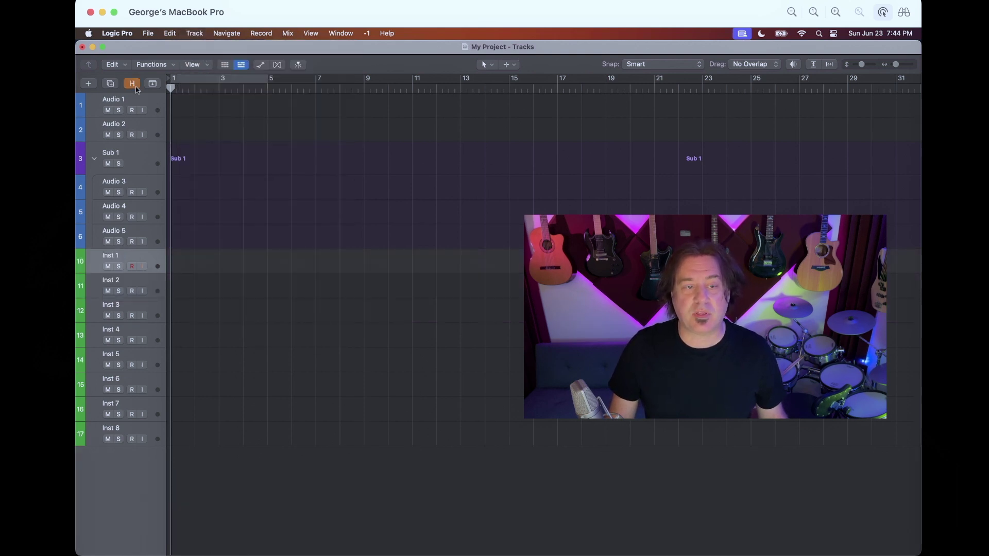